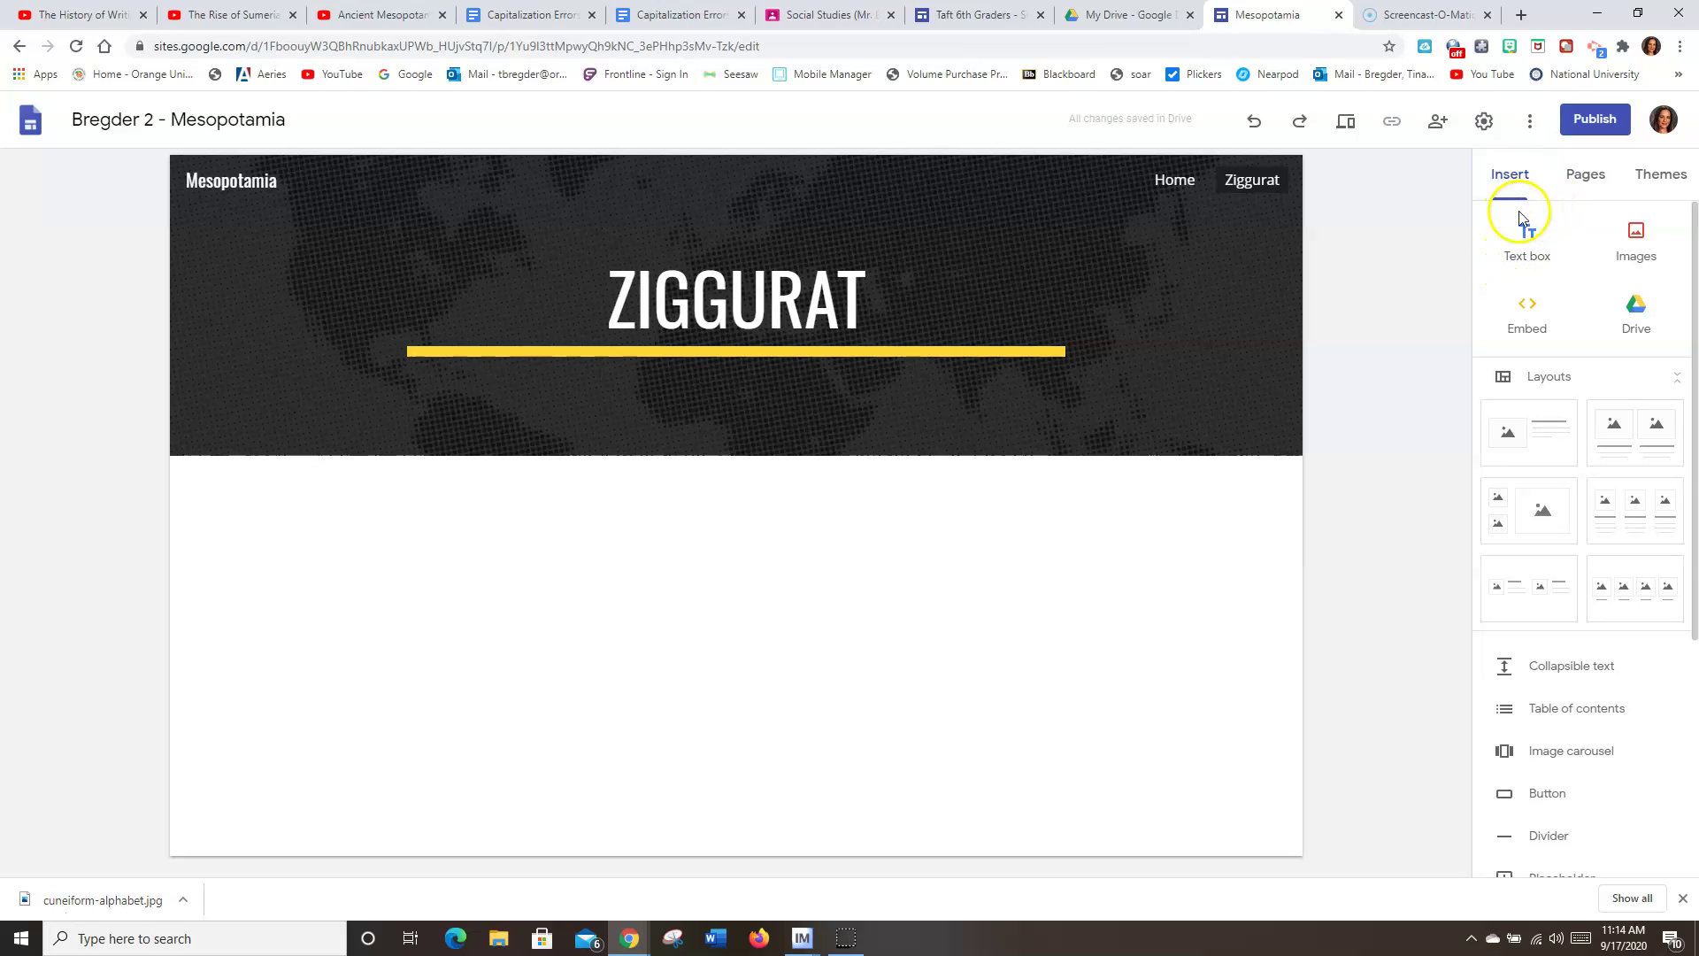
Add a text box below the Ziggurat header reading "A ziggurat is a temple where the ancient mesopotamians worshiped their Gods."
left_click(1530, 254)
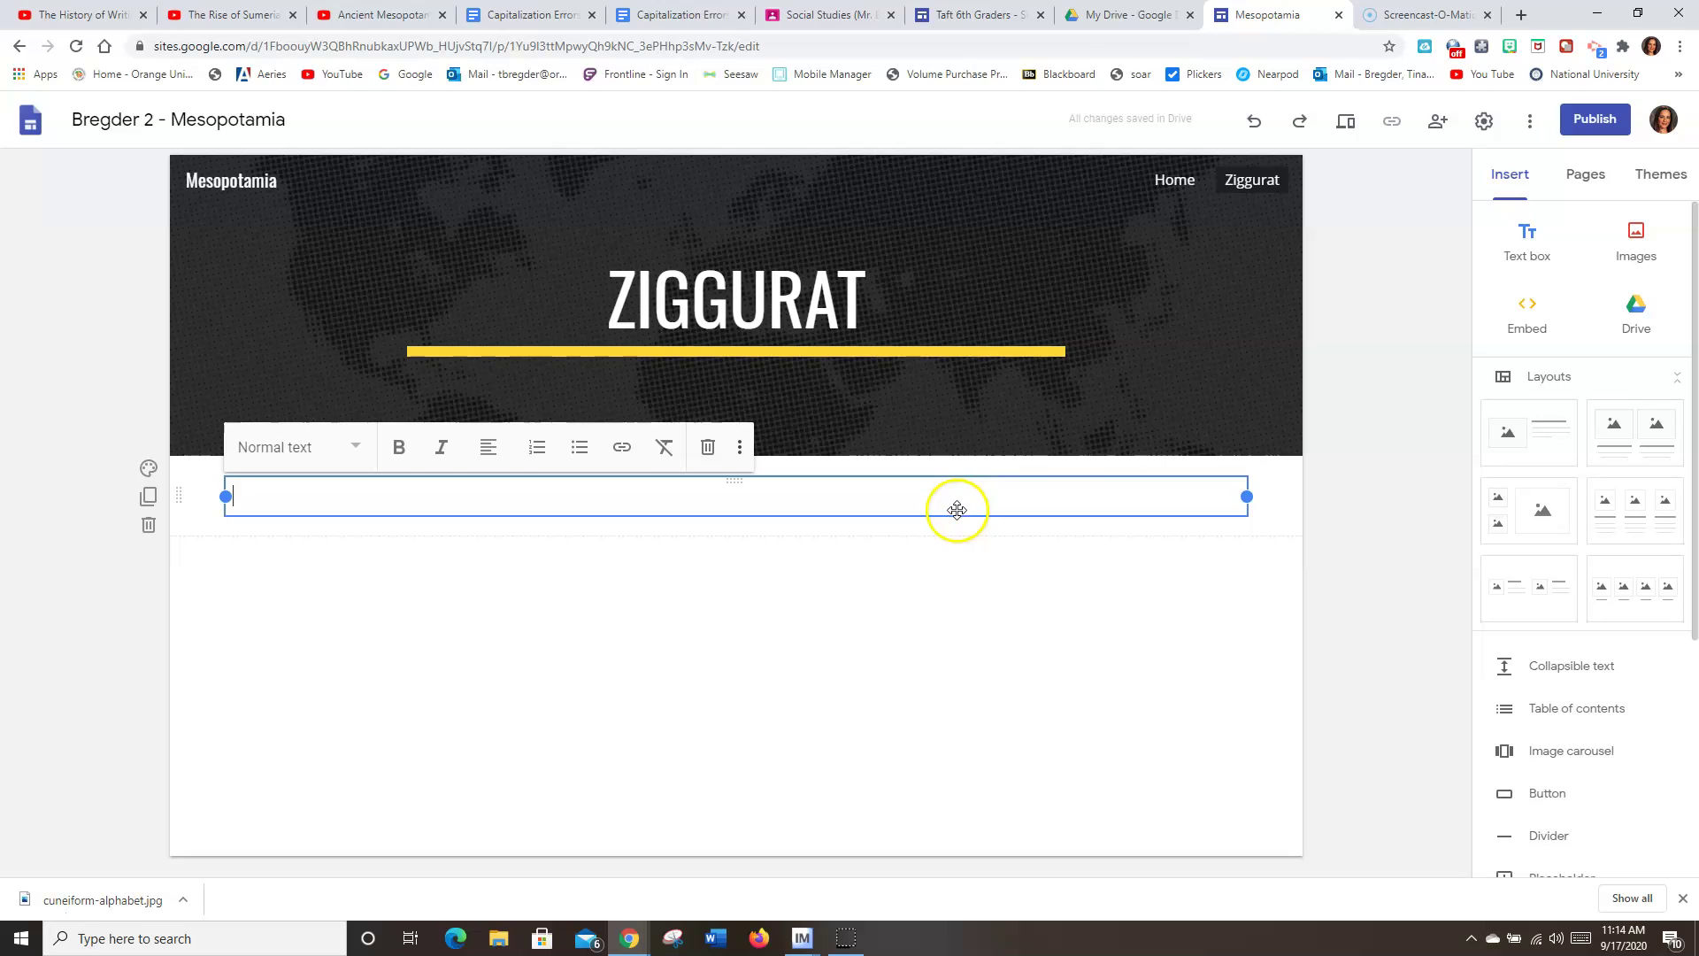
left_click(314, 492)
left_click(326, 488)
type("A ziggurat is a temple ")
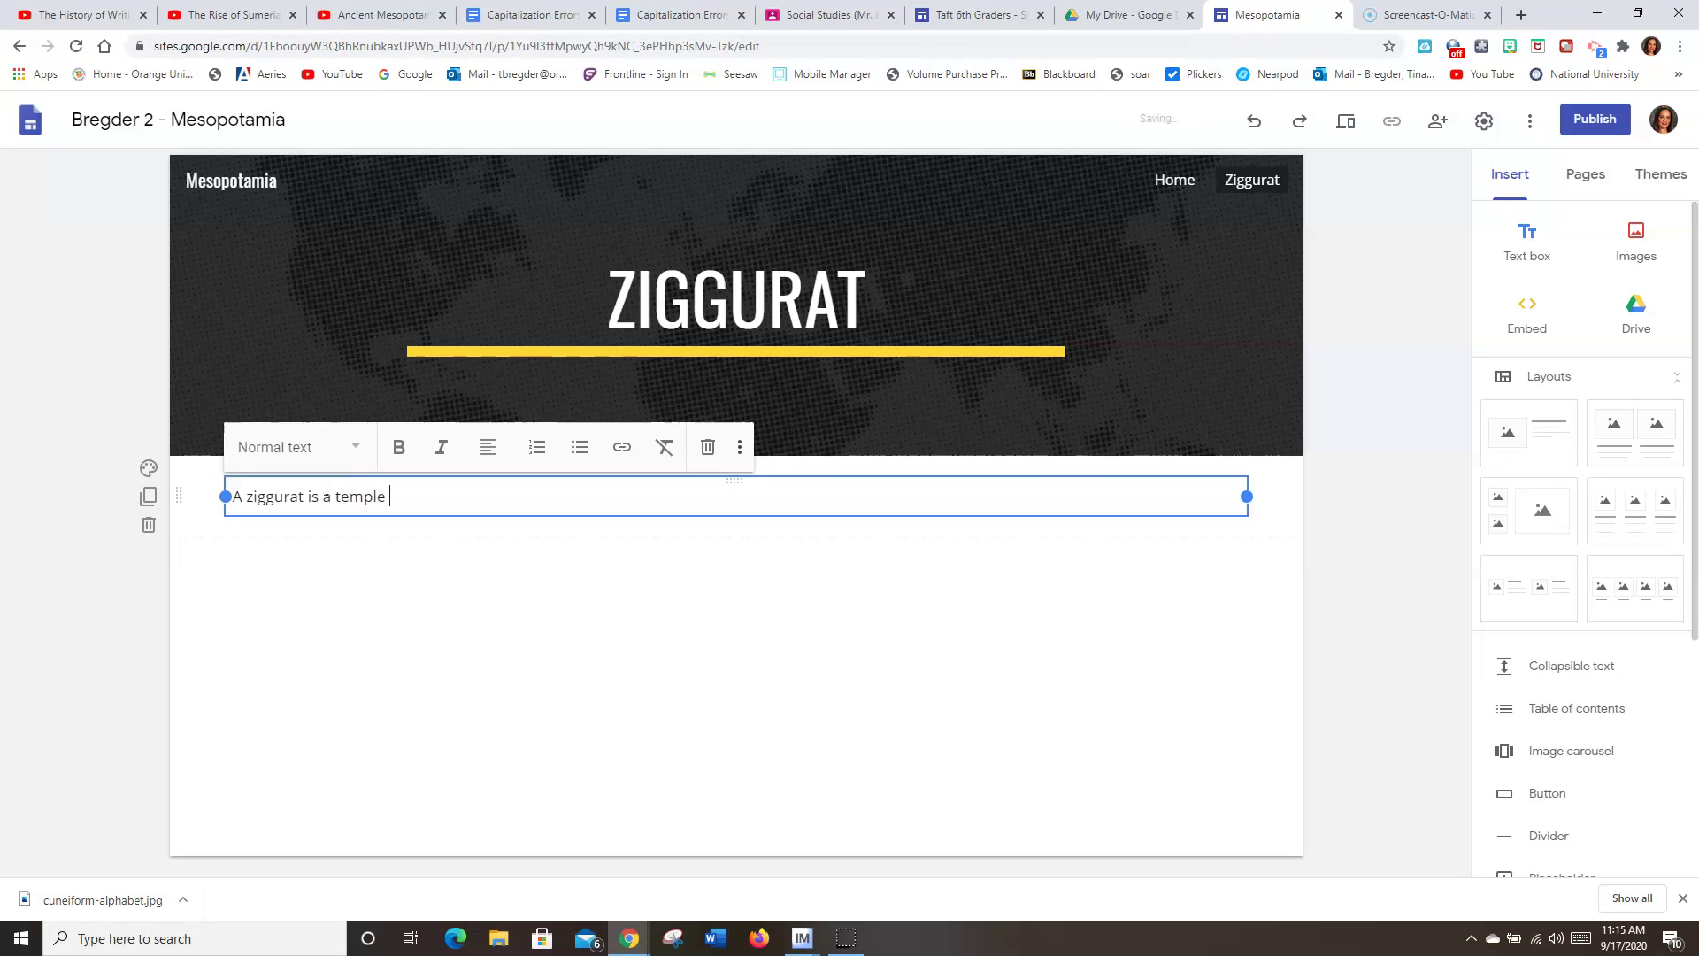
type("where ahe ancient mesopotami")
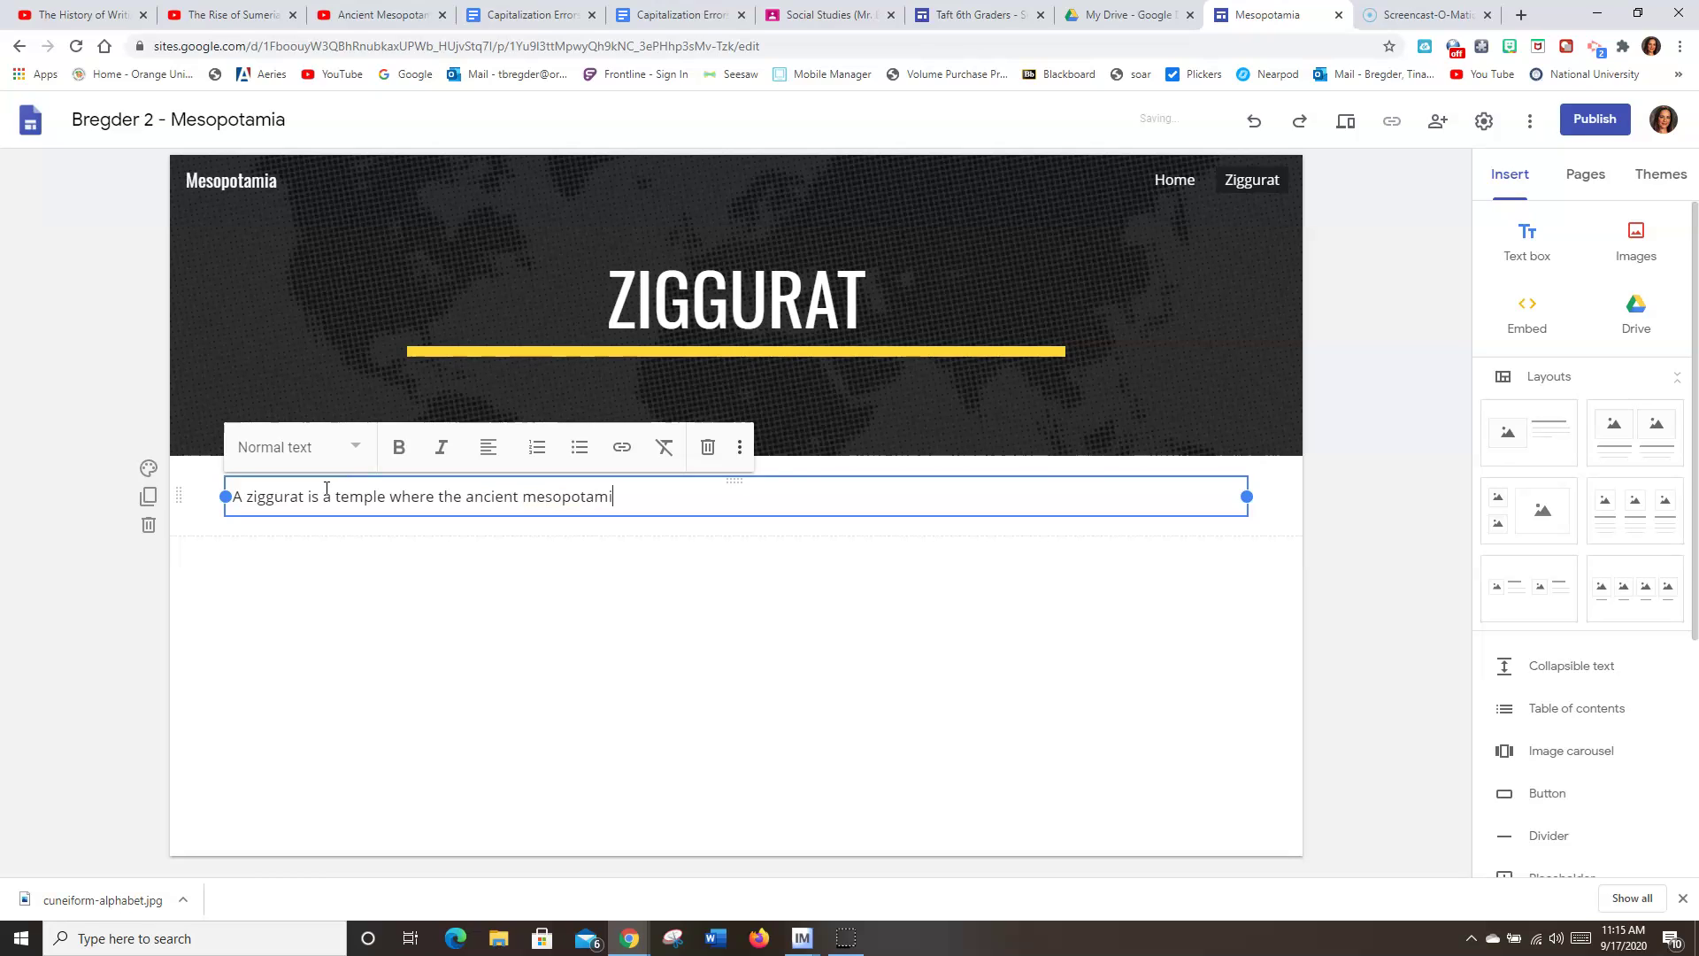
type("ans worshiped their Gods.")
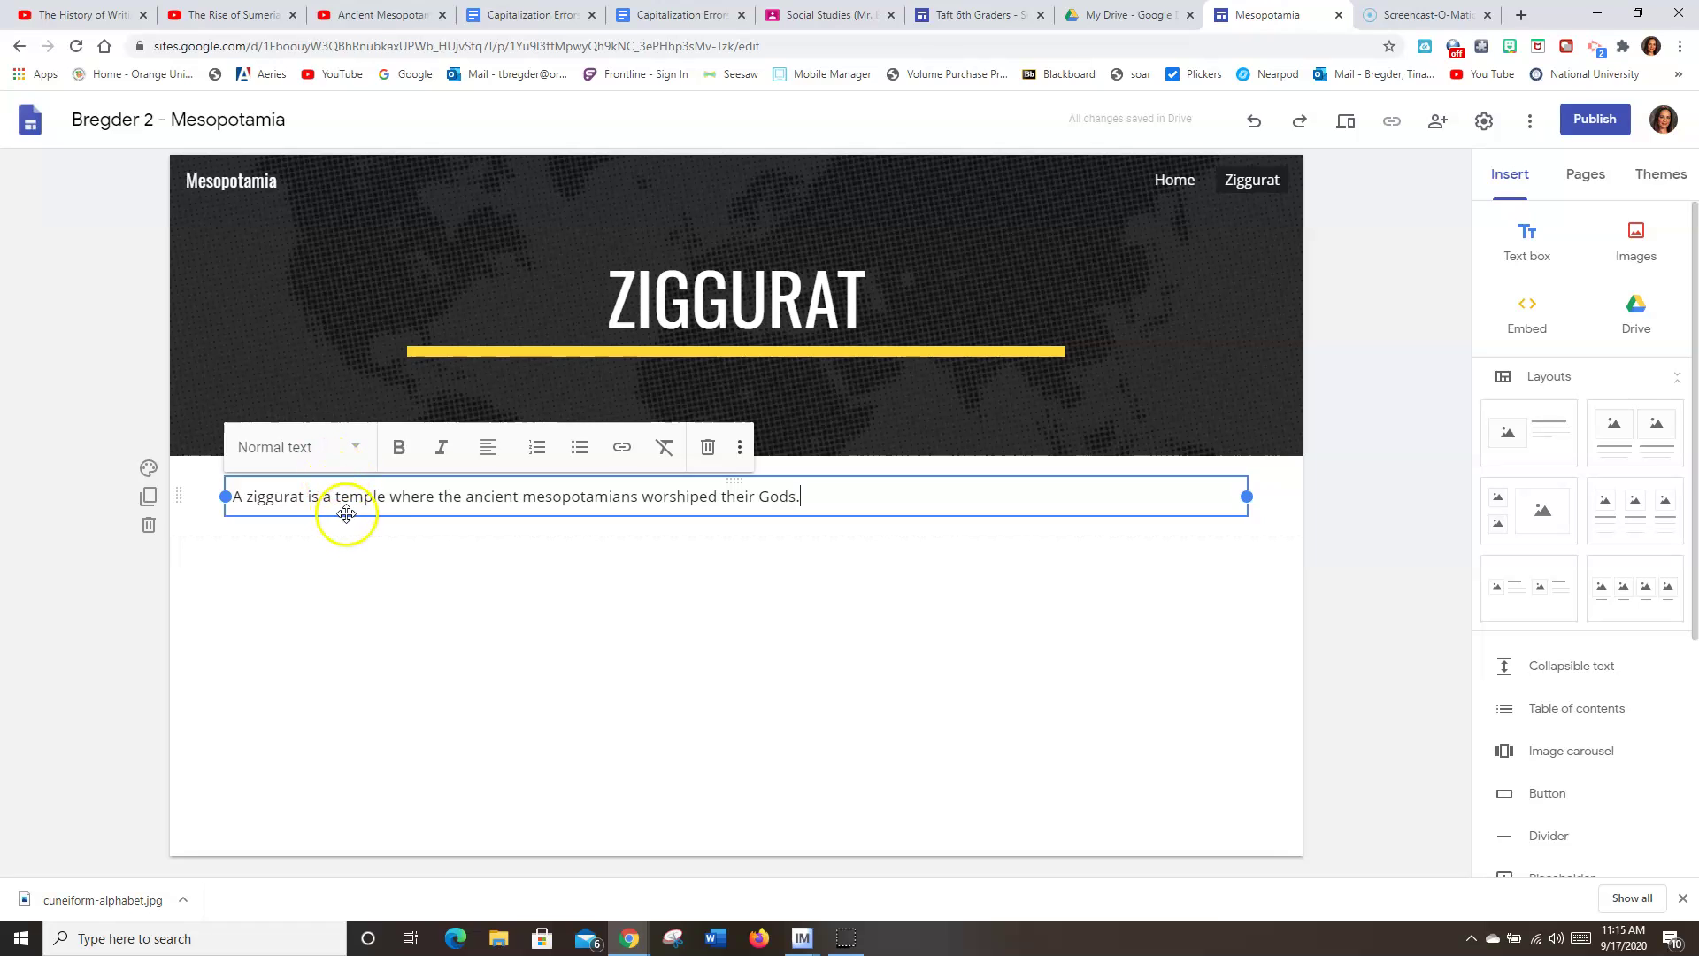
left_click(721, 561)
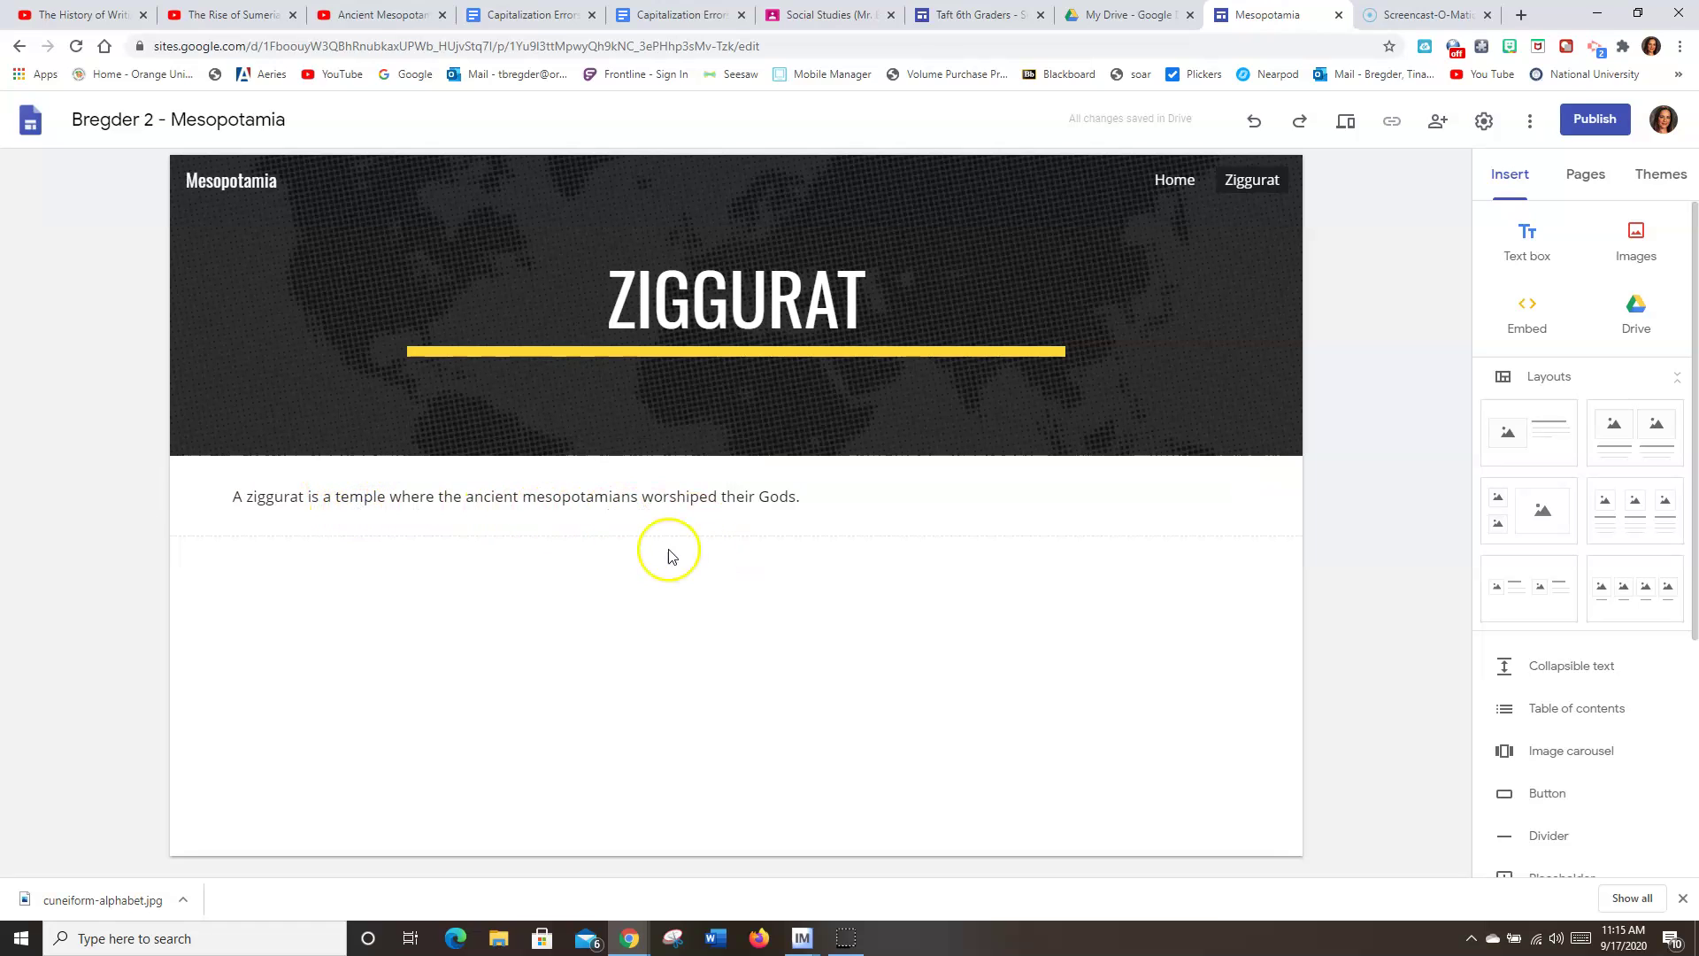
Try the Title, Heading, Subheading and Small text styles on the ziggurat sentence
left_click(795, 495)
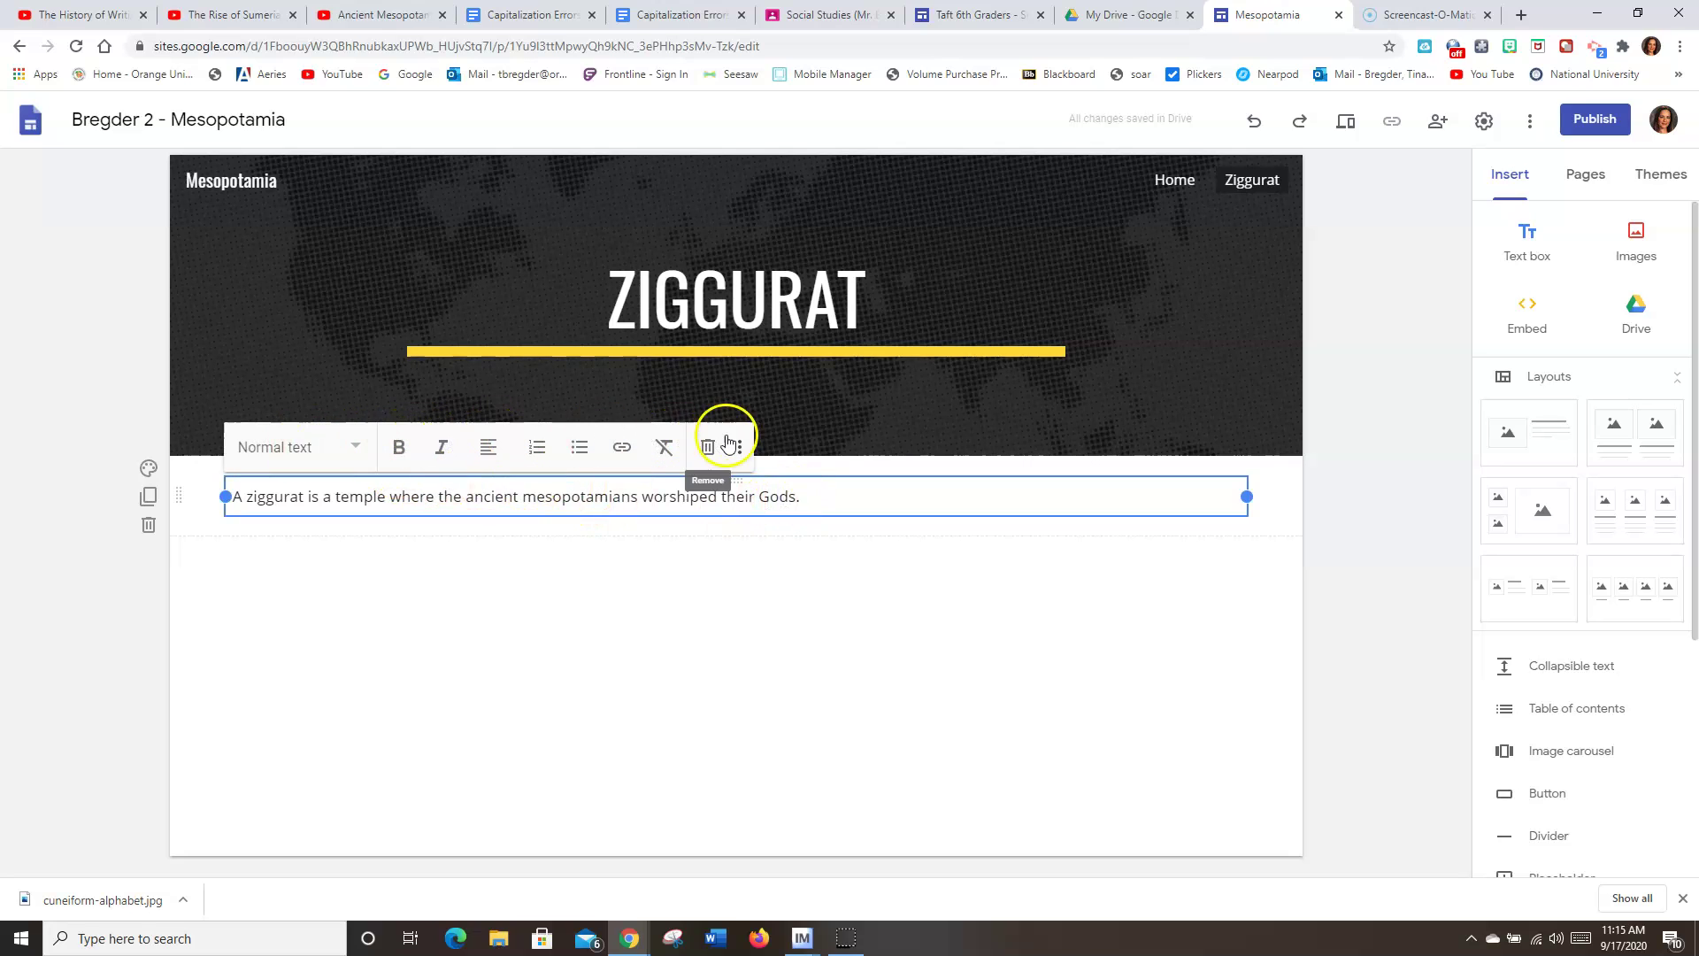
left_click(358, 450)
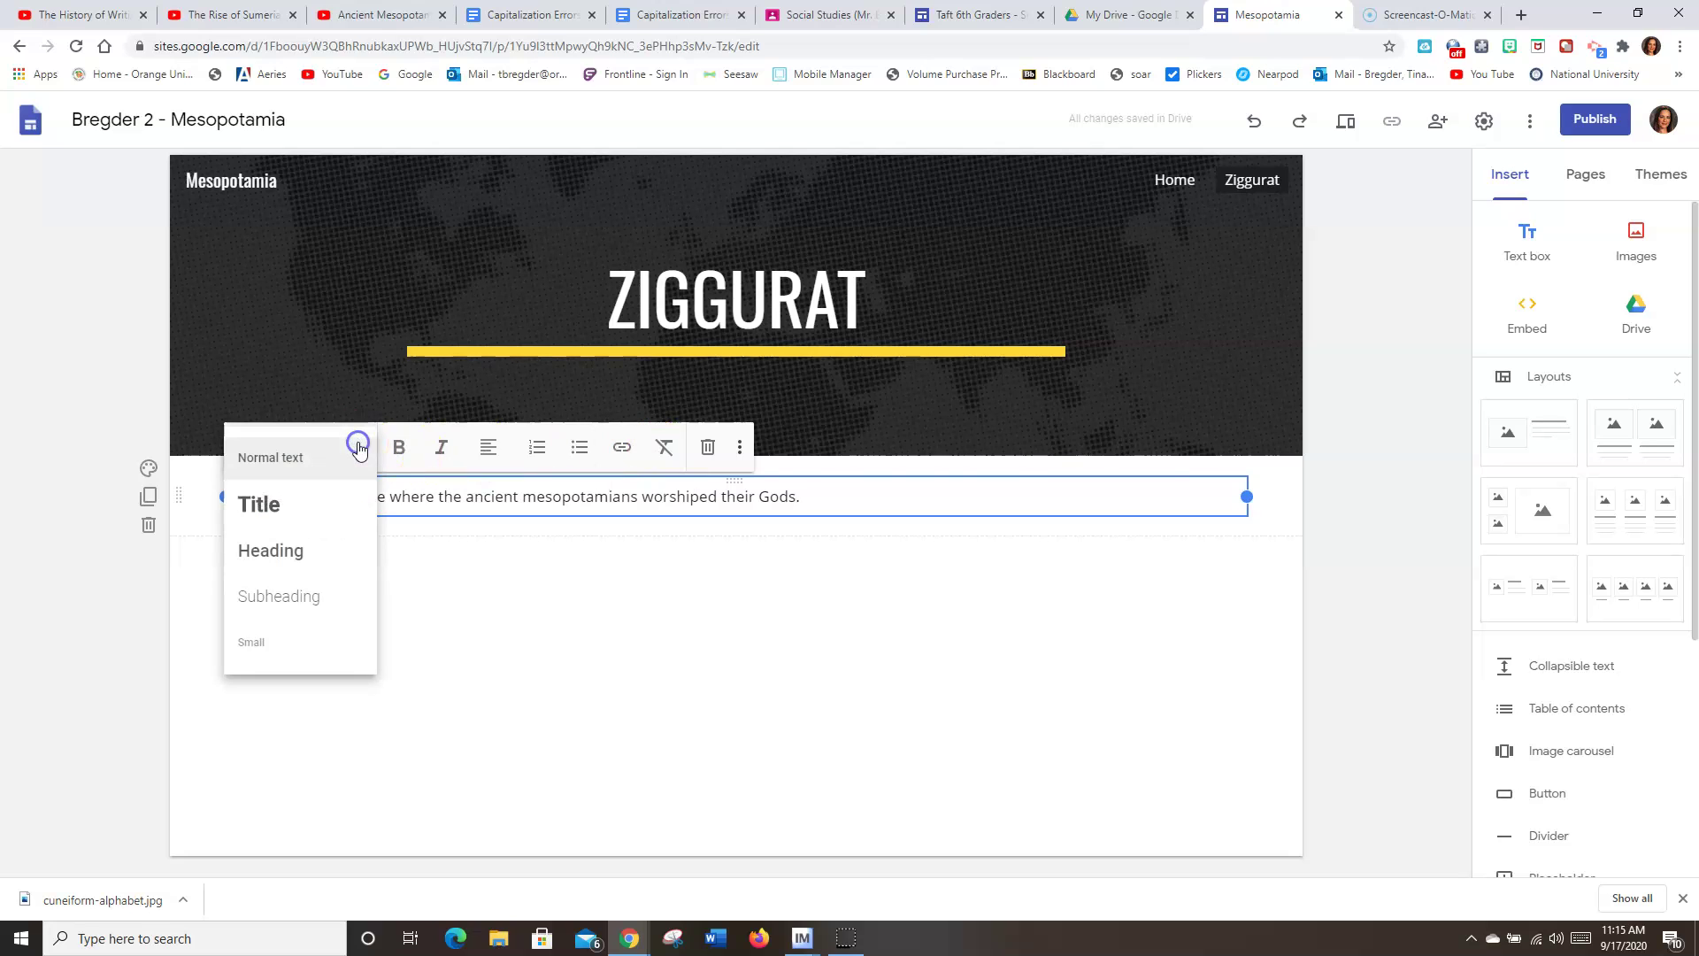
left_click(320, 505)
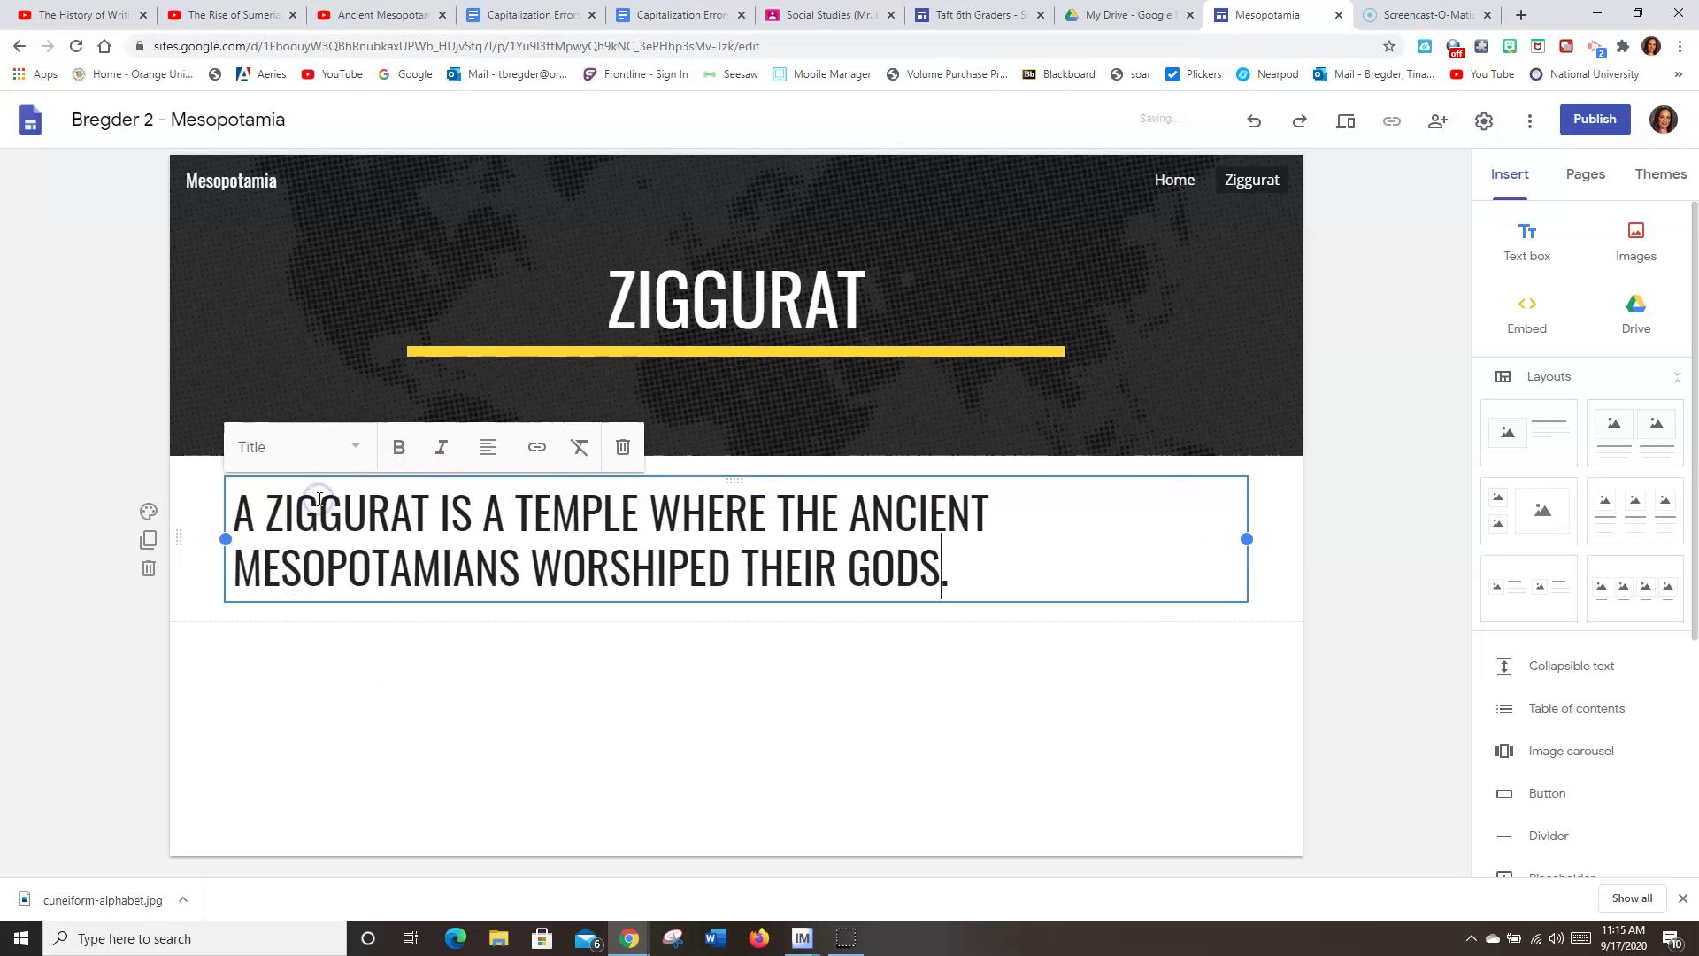
left_click(352, 449)
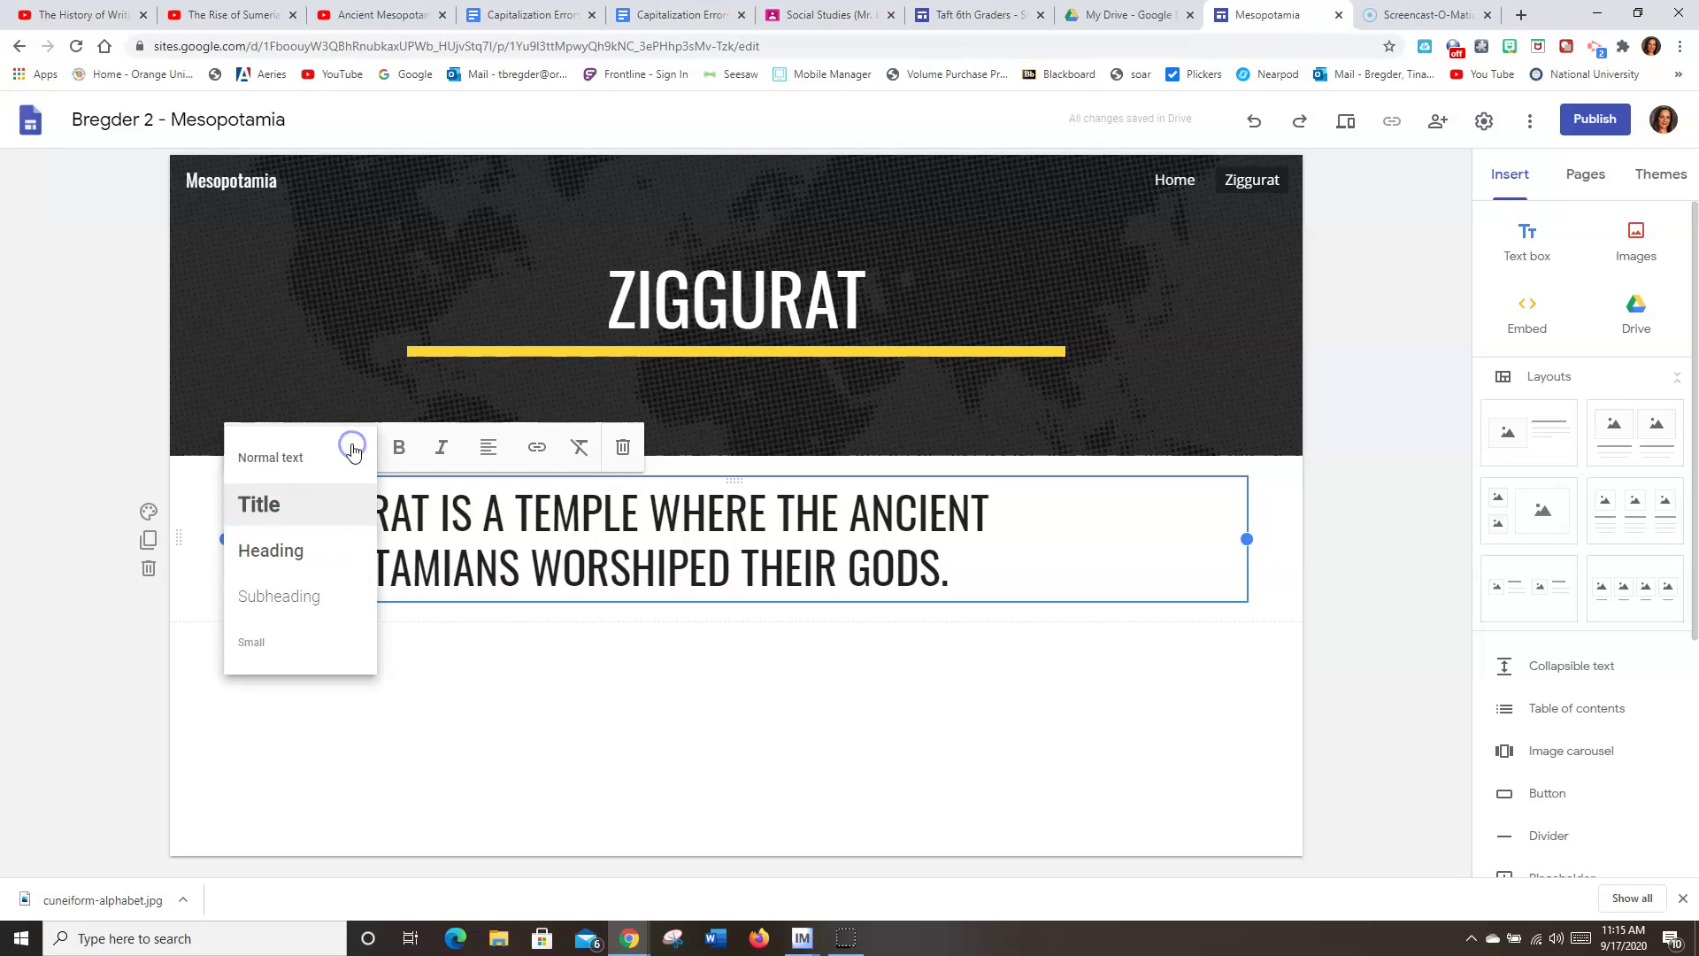
left_click(308, 544)
left_click(352, 448)
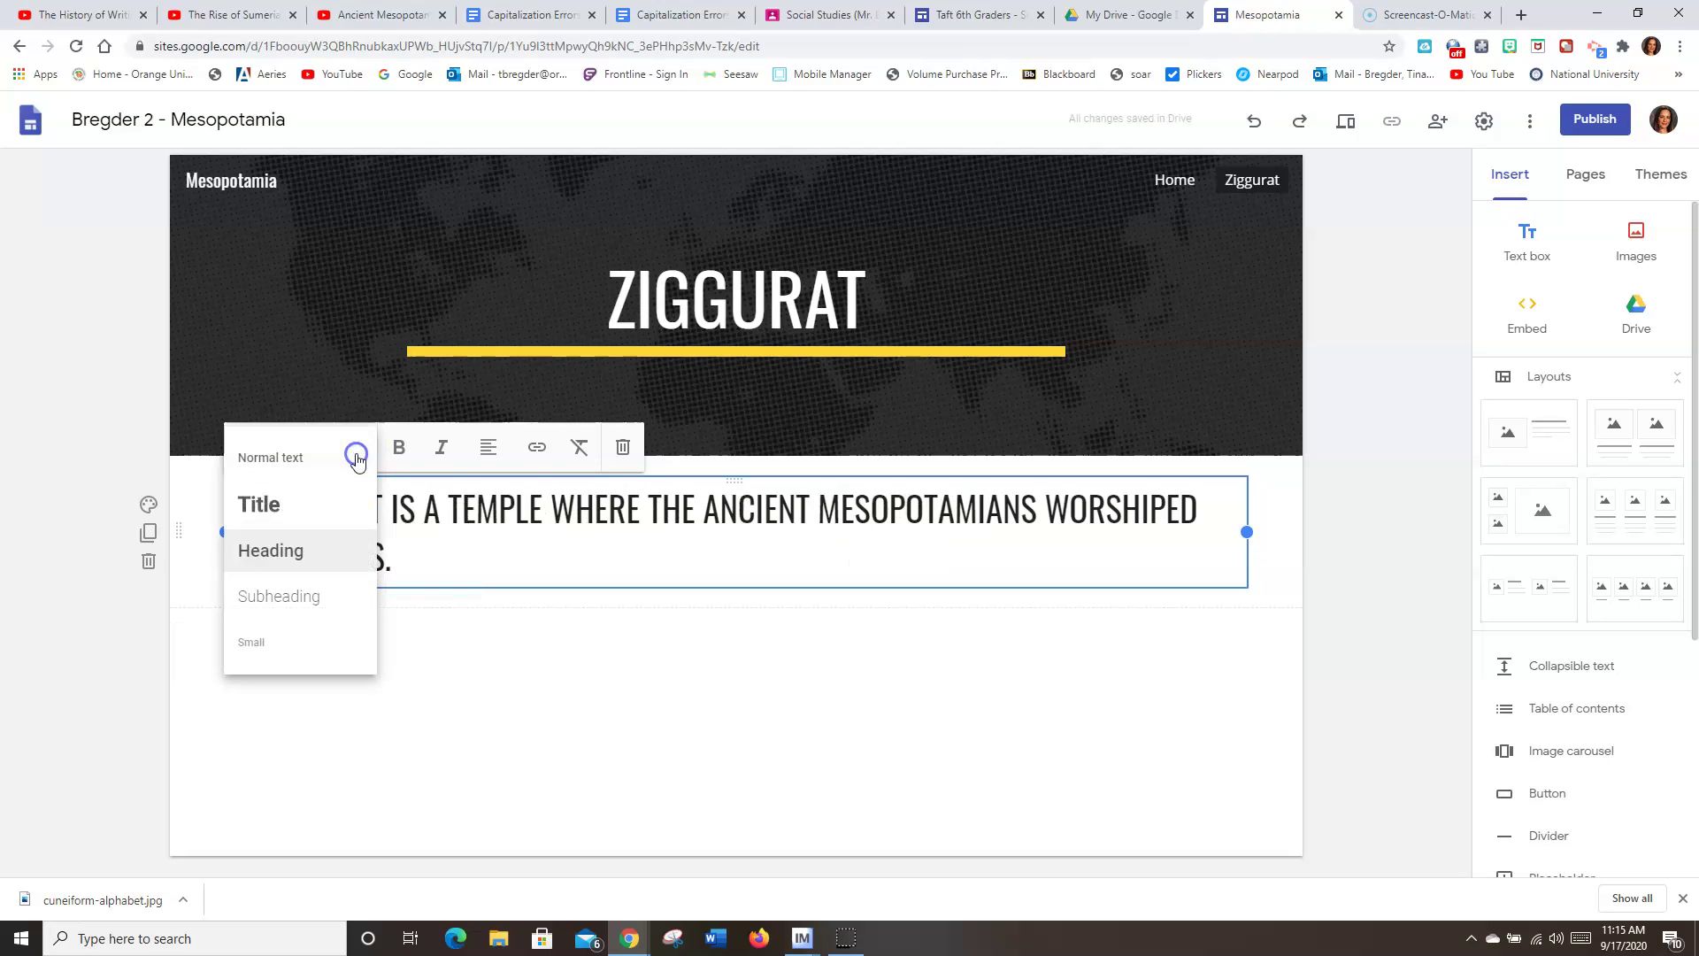
left_click(316, 590)
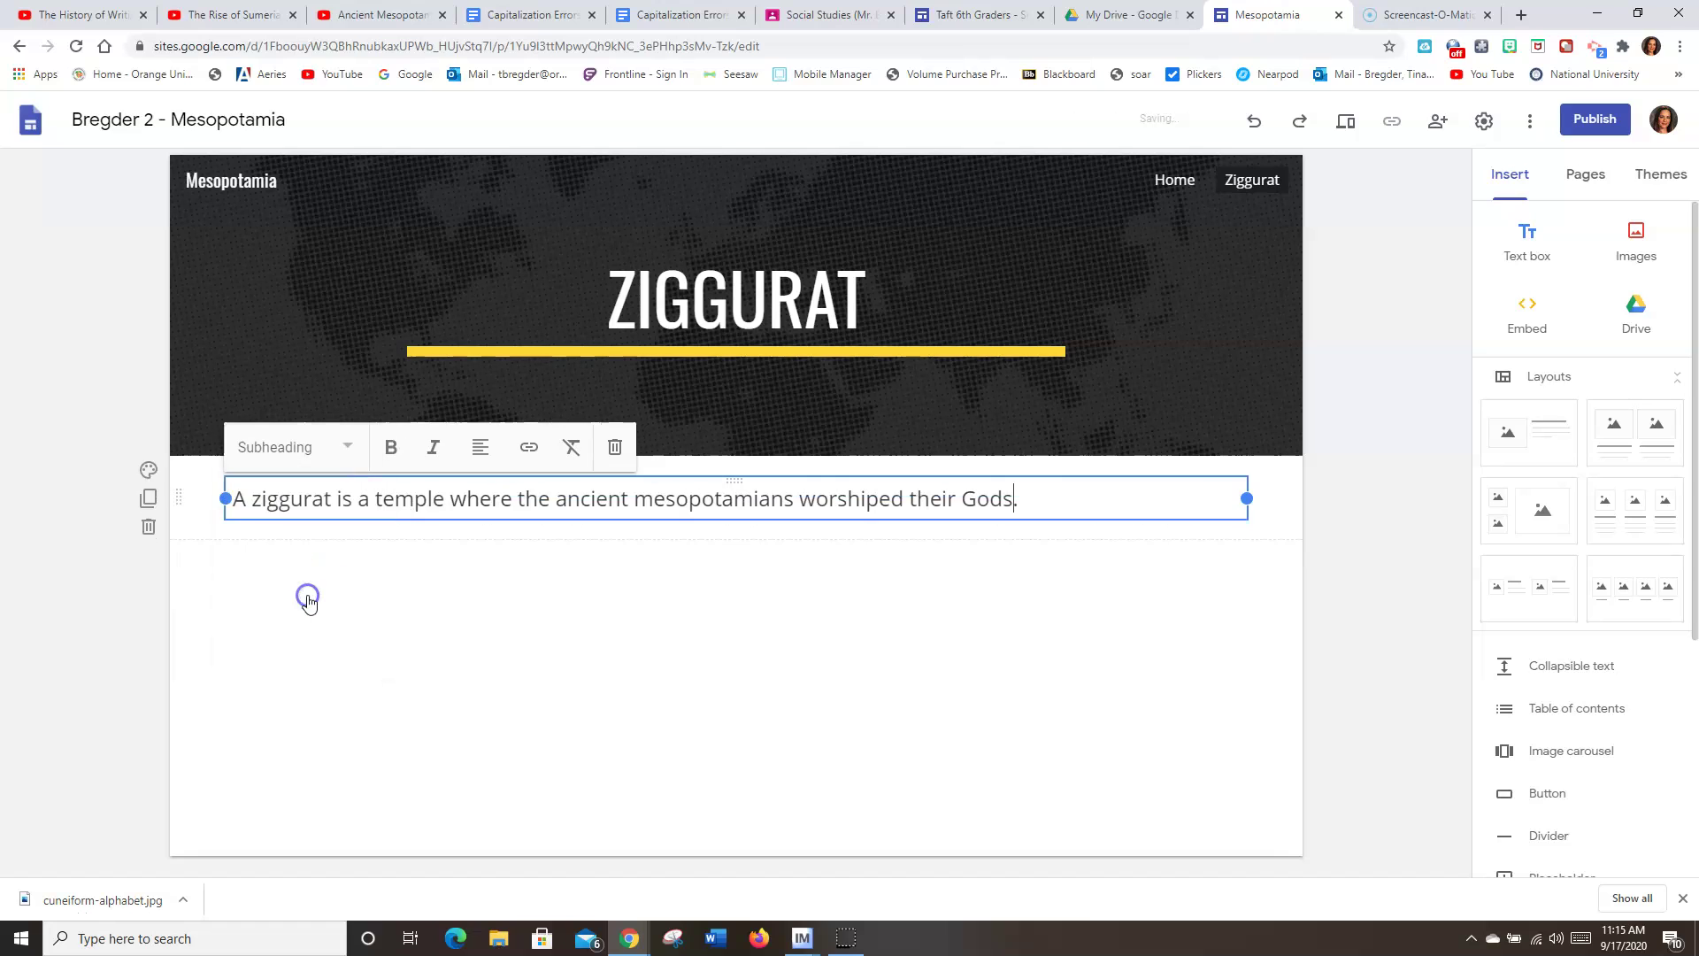
left_click(345, 451)
left_click(307, 643)
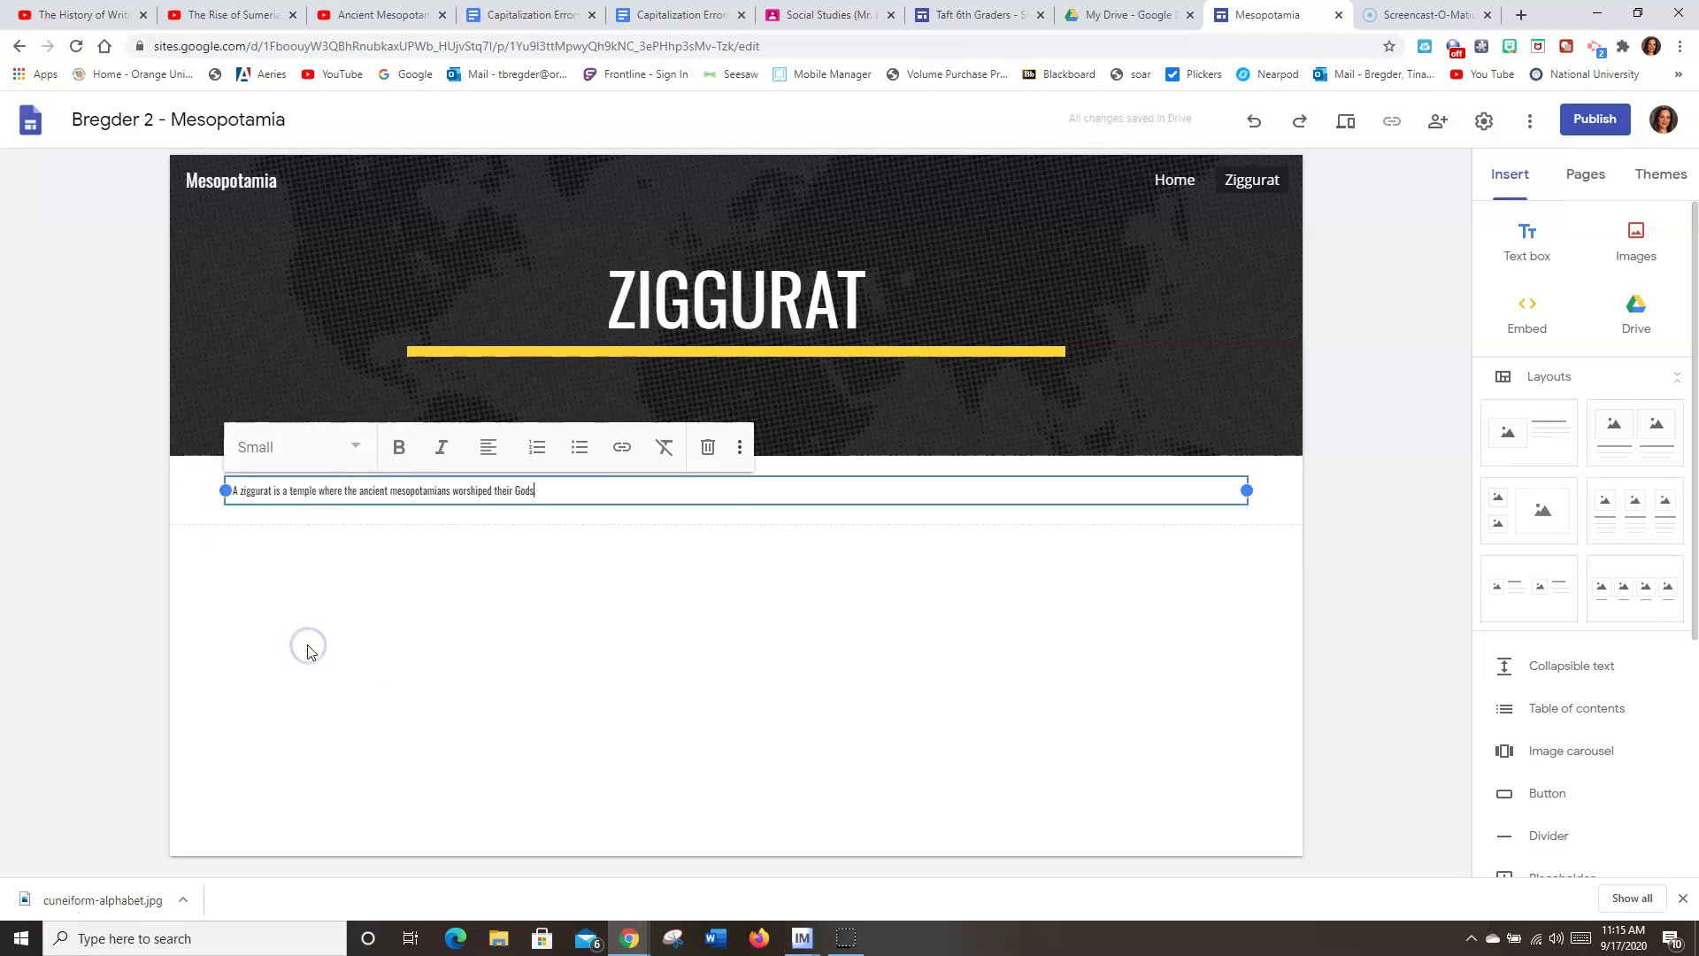
Set the ziggurat sentence to the Subheading style and center it in its text box
left_click(309, 450)
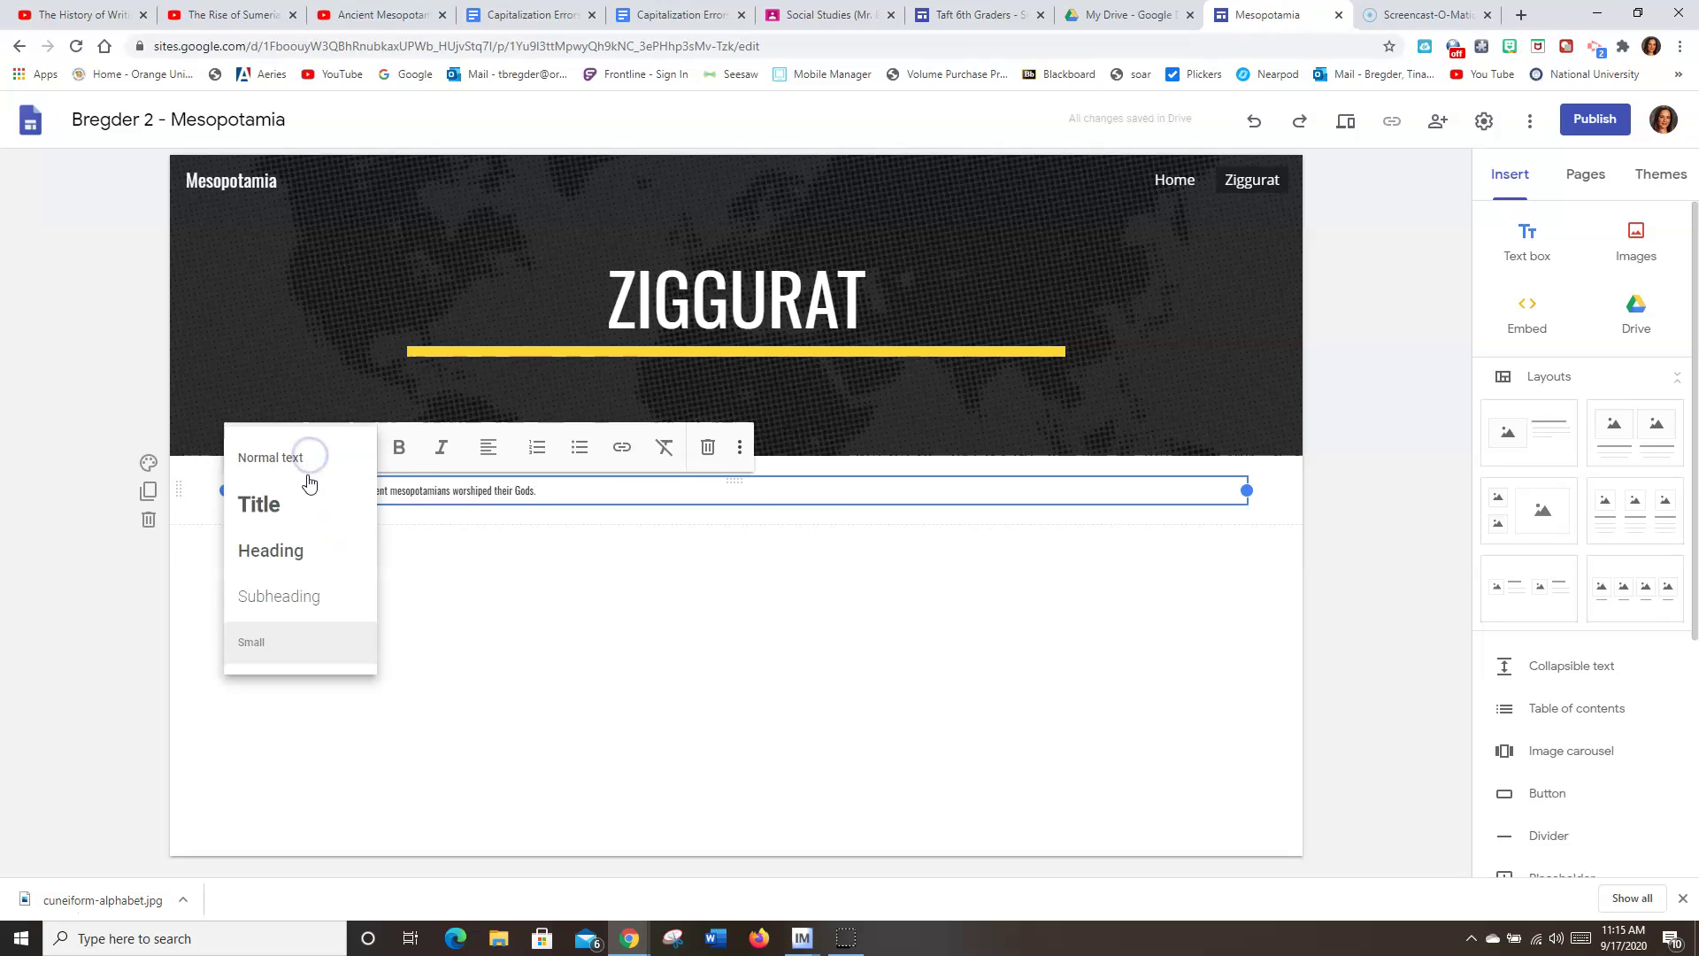
left_click(318, 600)
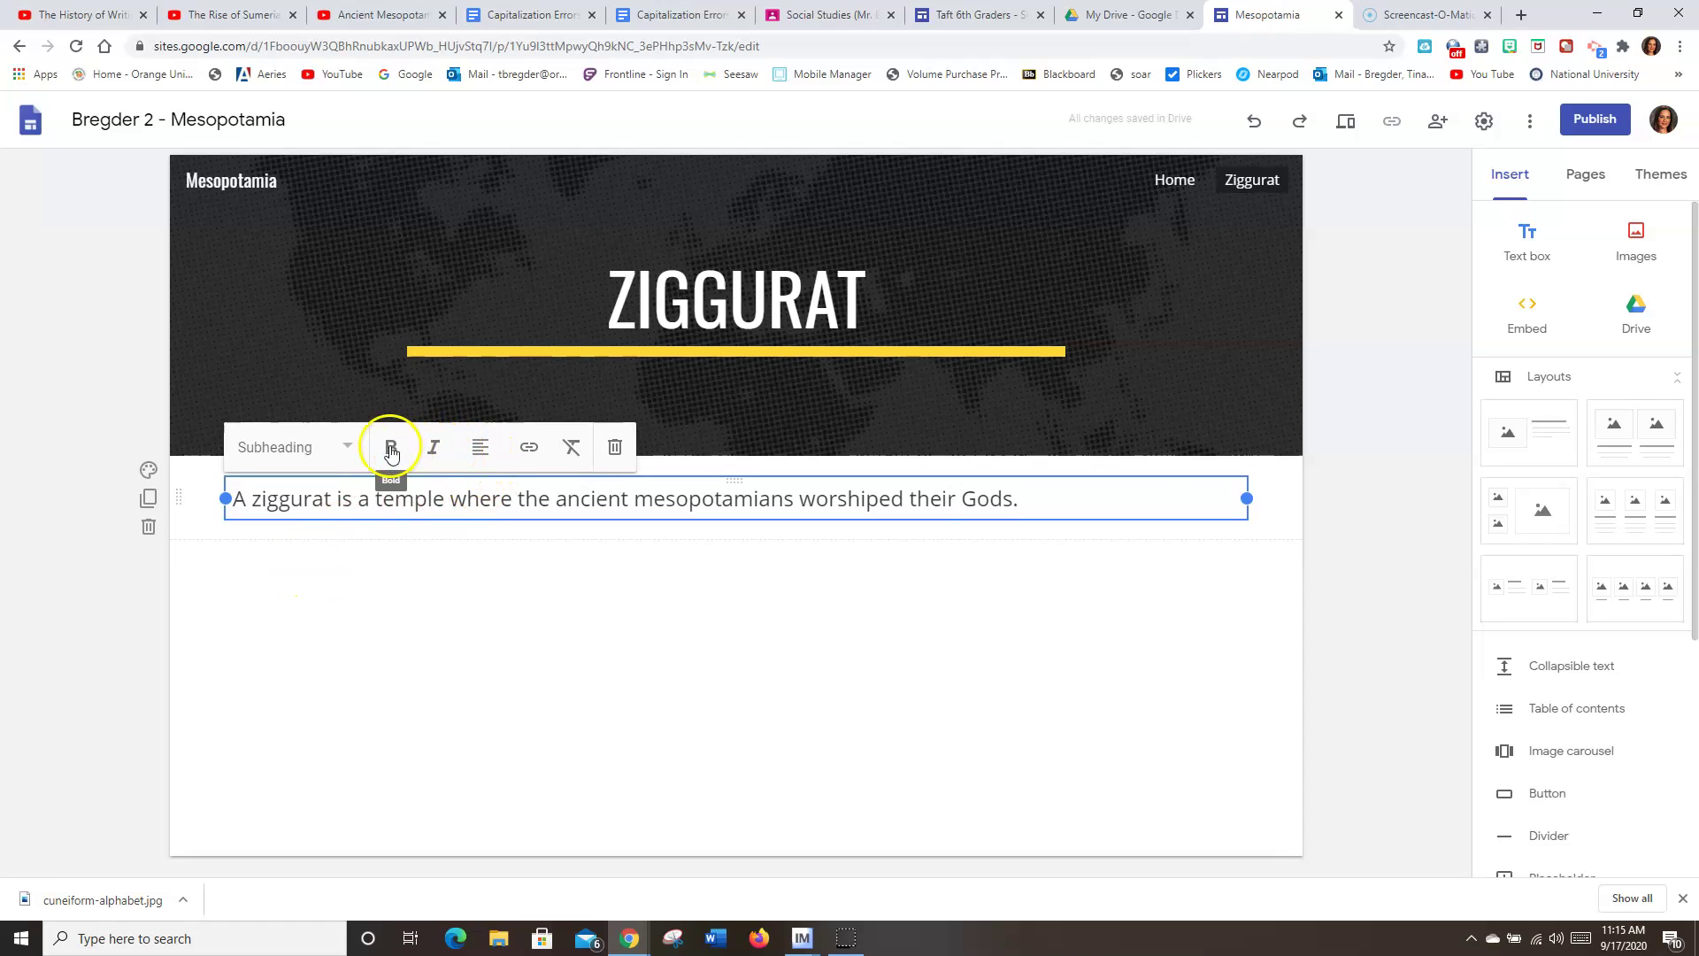
left_click(484, 450)
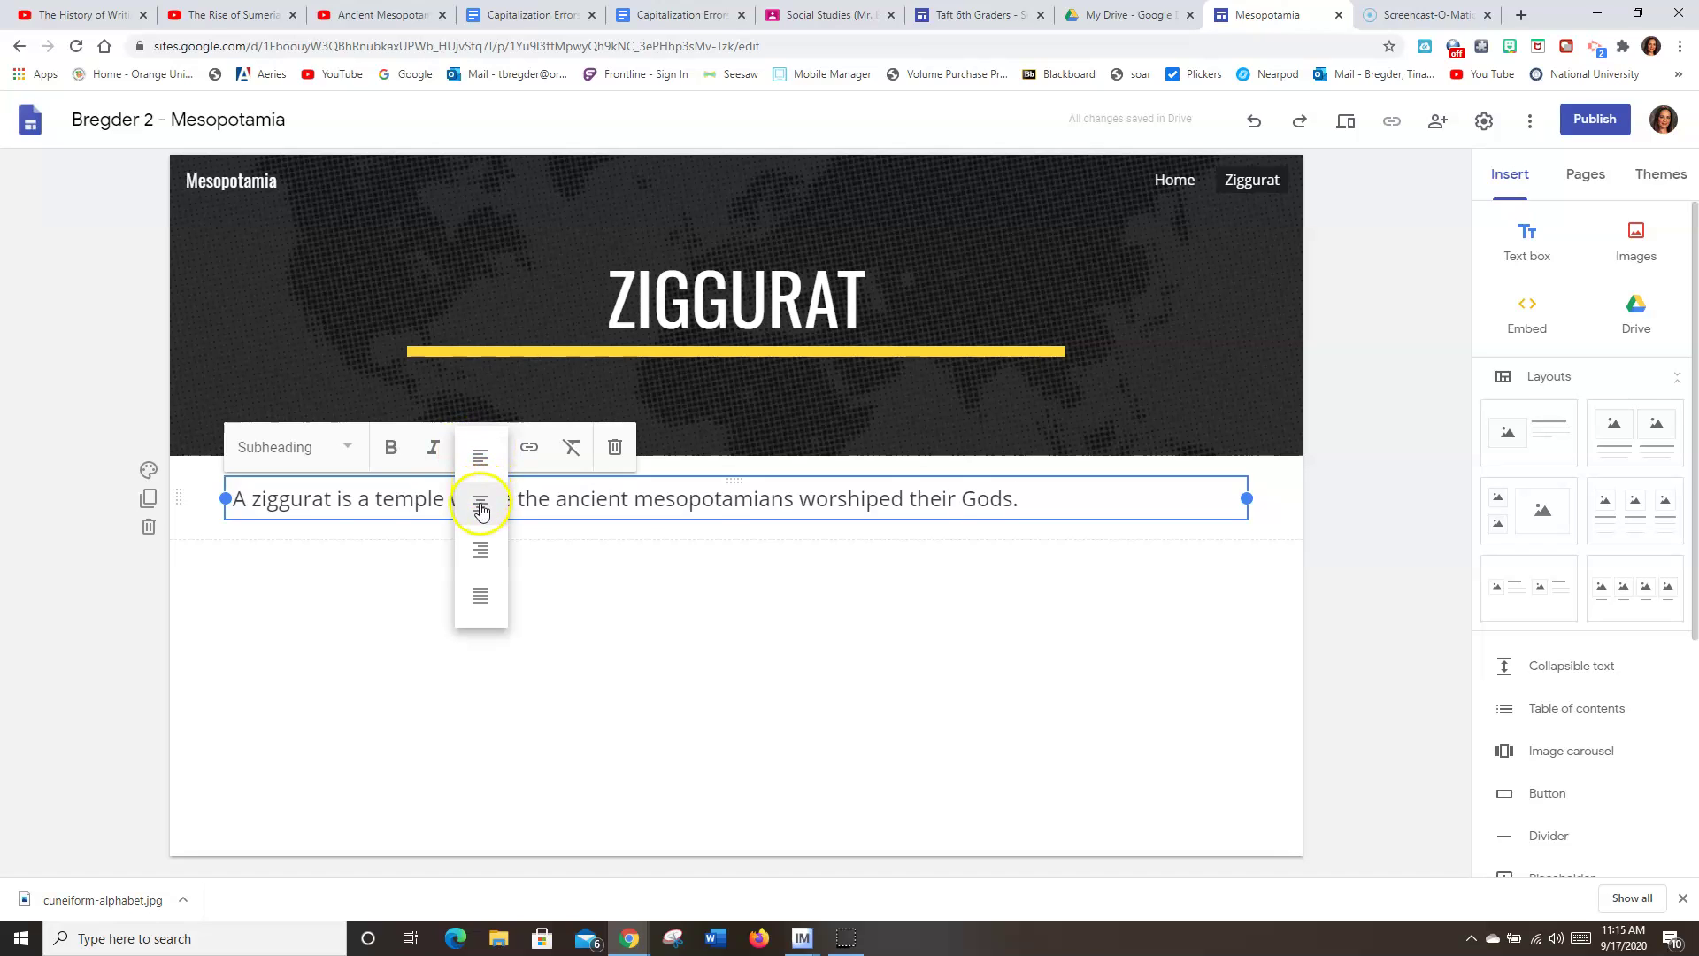
left_click(481, 507)
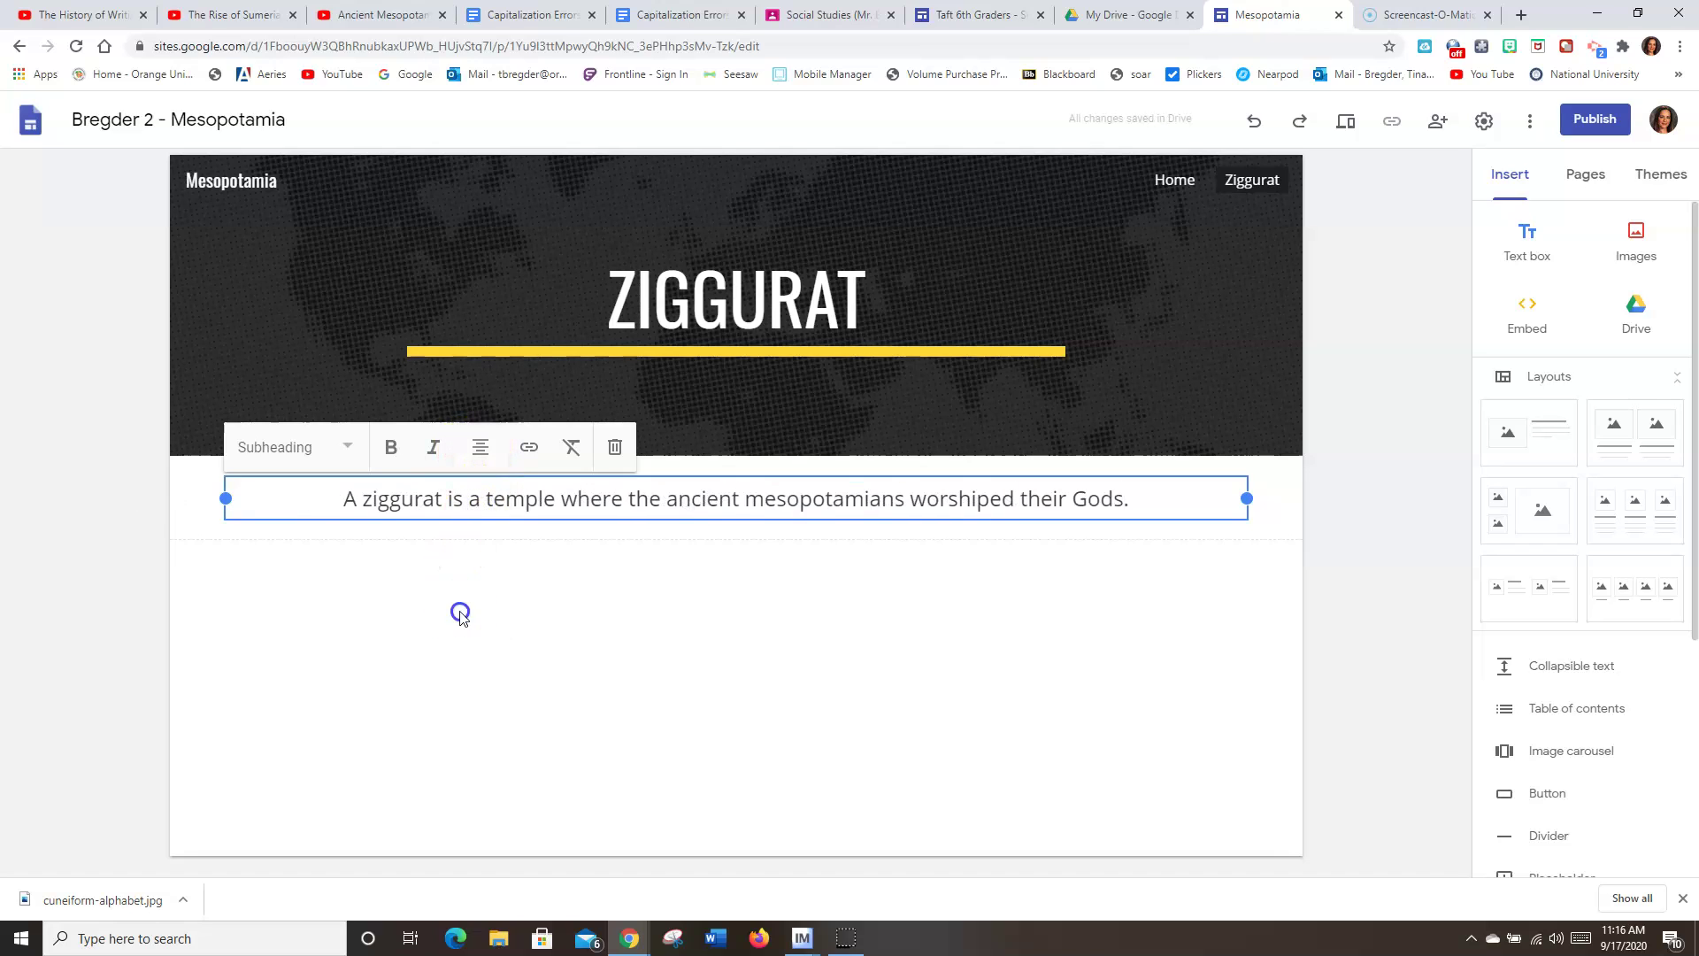
left_click(460, 611)
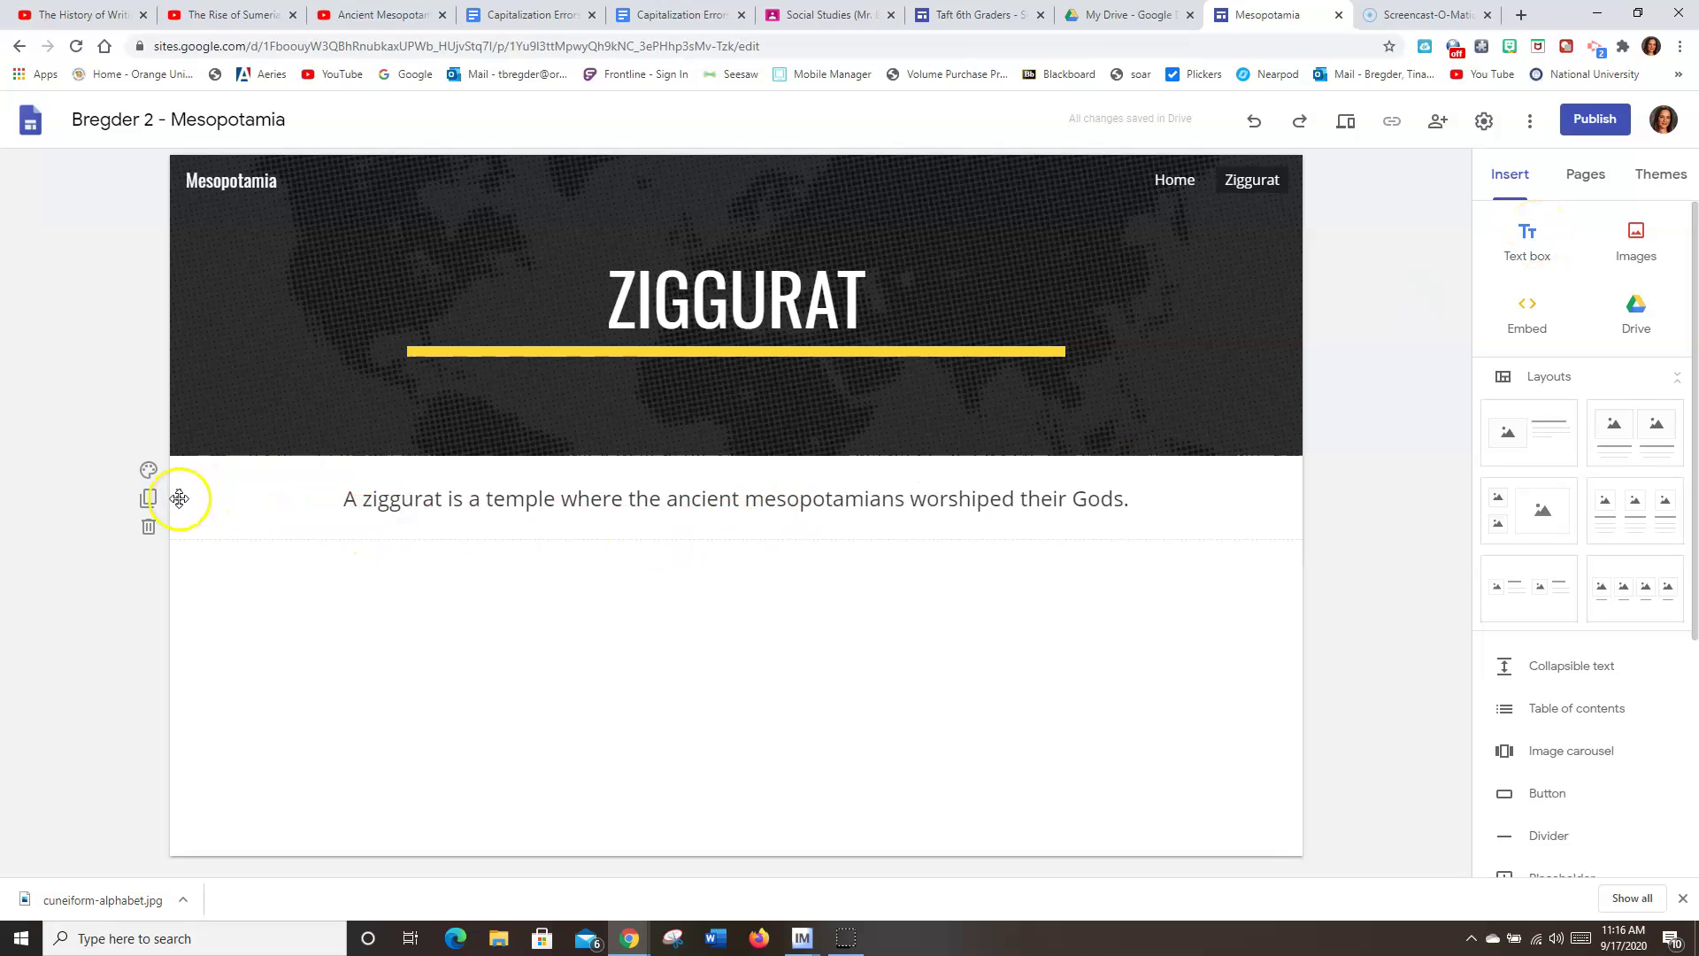
Set the section background behind the ziggurat sentence to Emphasis 2
mouse_move(180, 499)
left_mouse_down()
mouse_move(184, 370)
mouse_move(198, 493)
mouse_move(197, 235)
mouse_move(231, 260)
mouse_move(194, 504)
left_mouse_up()
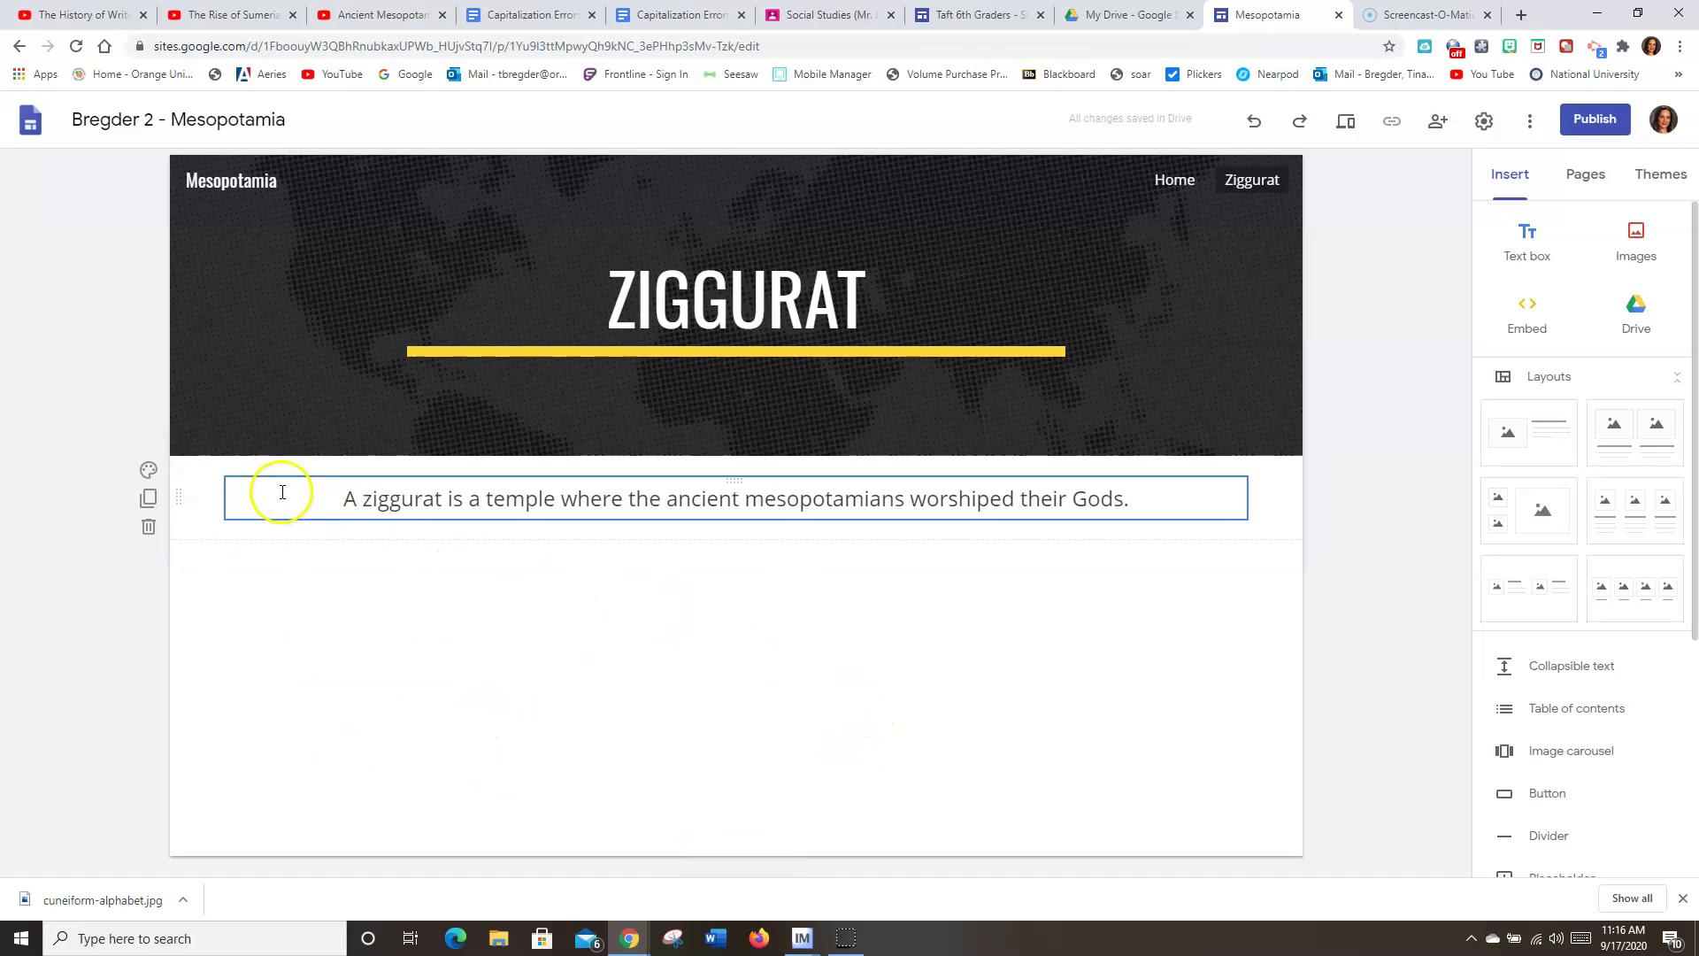
left_click(147, 474)
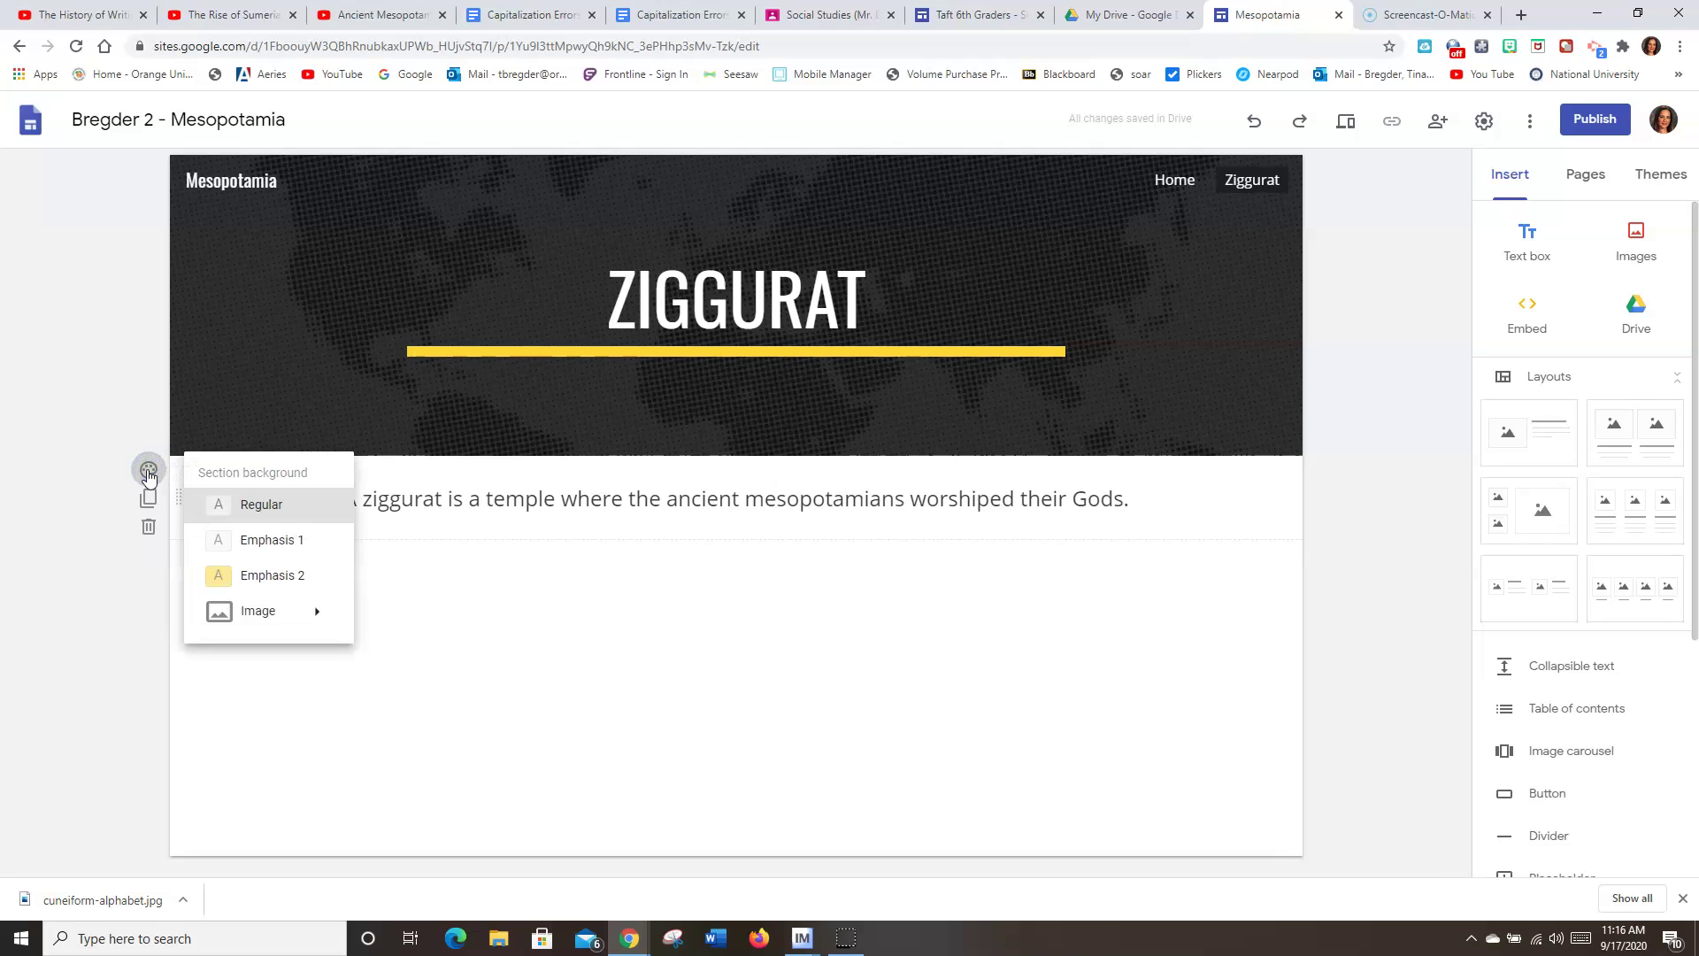
mouse_move(257, 614)
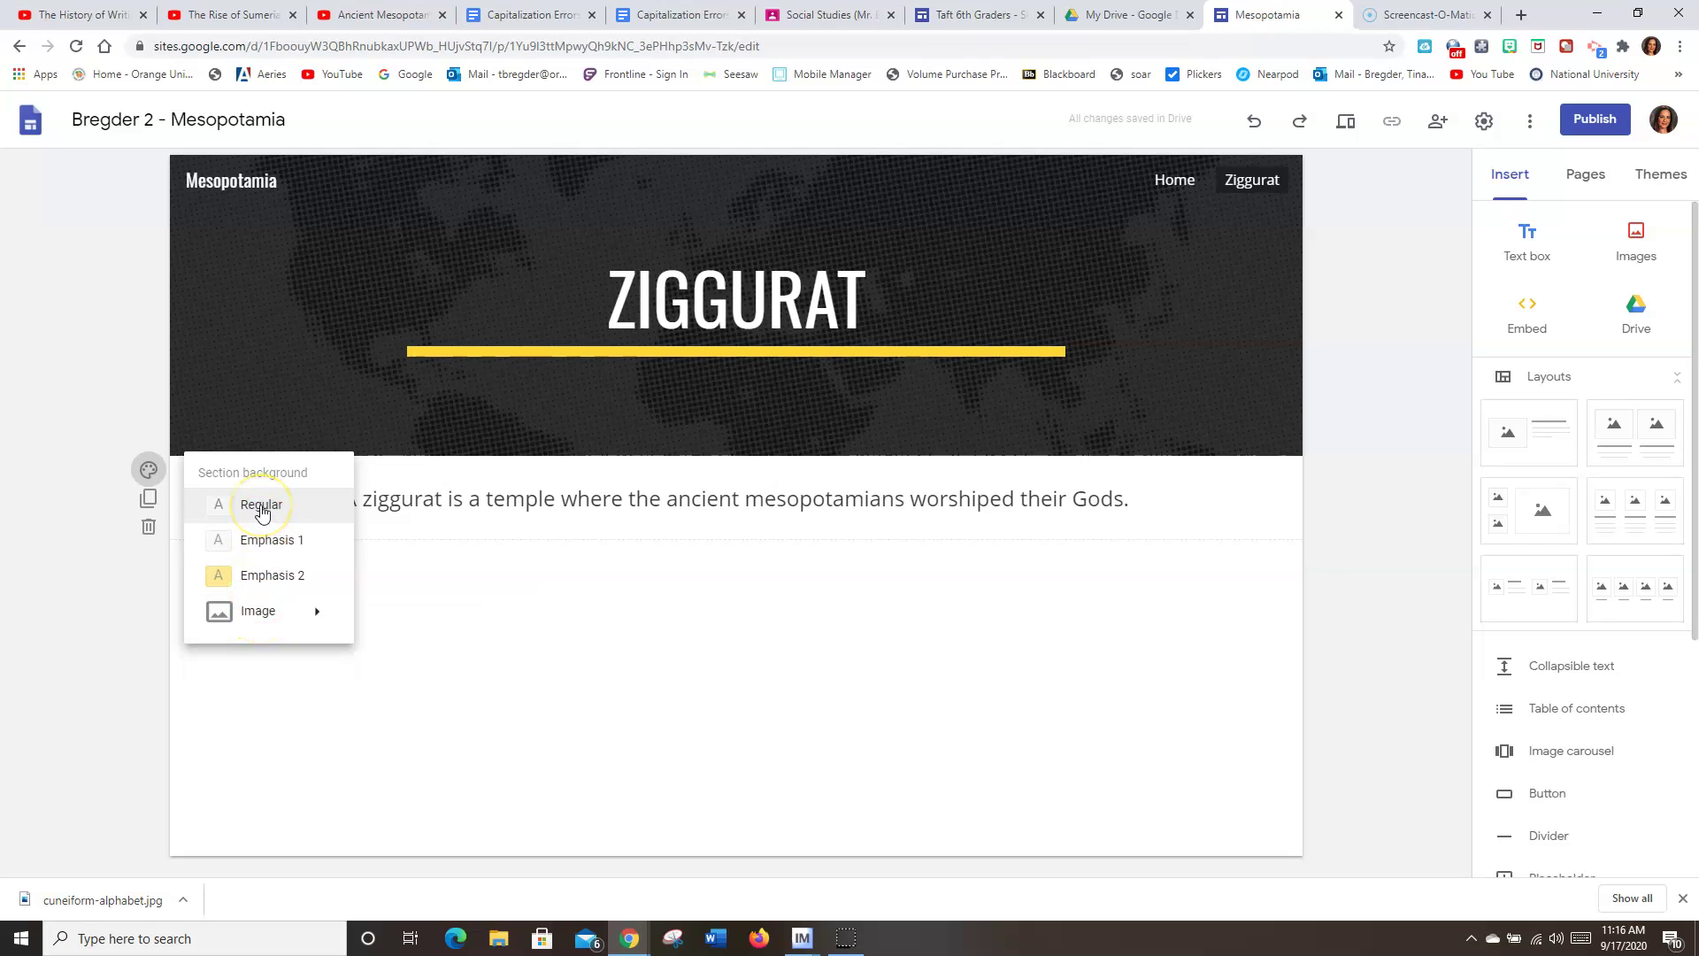
left_click(269, 580)
left_click(270, 577)
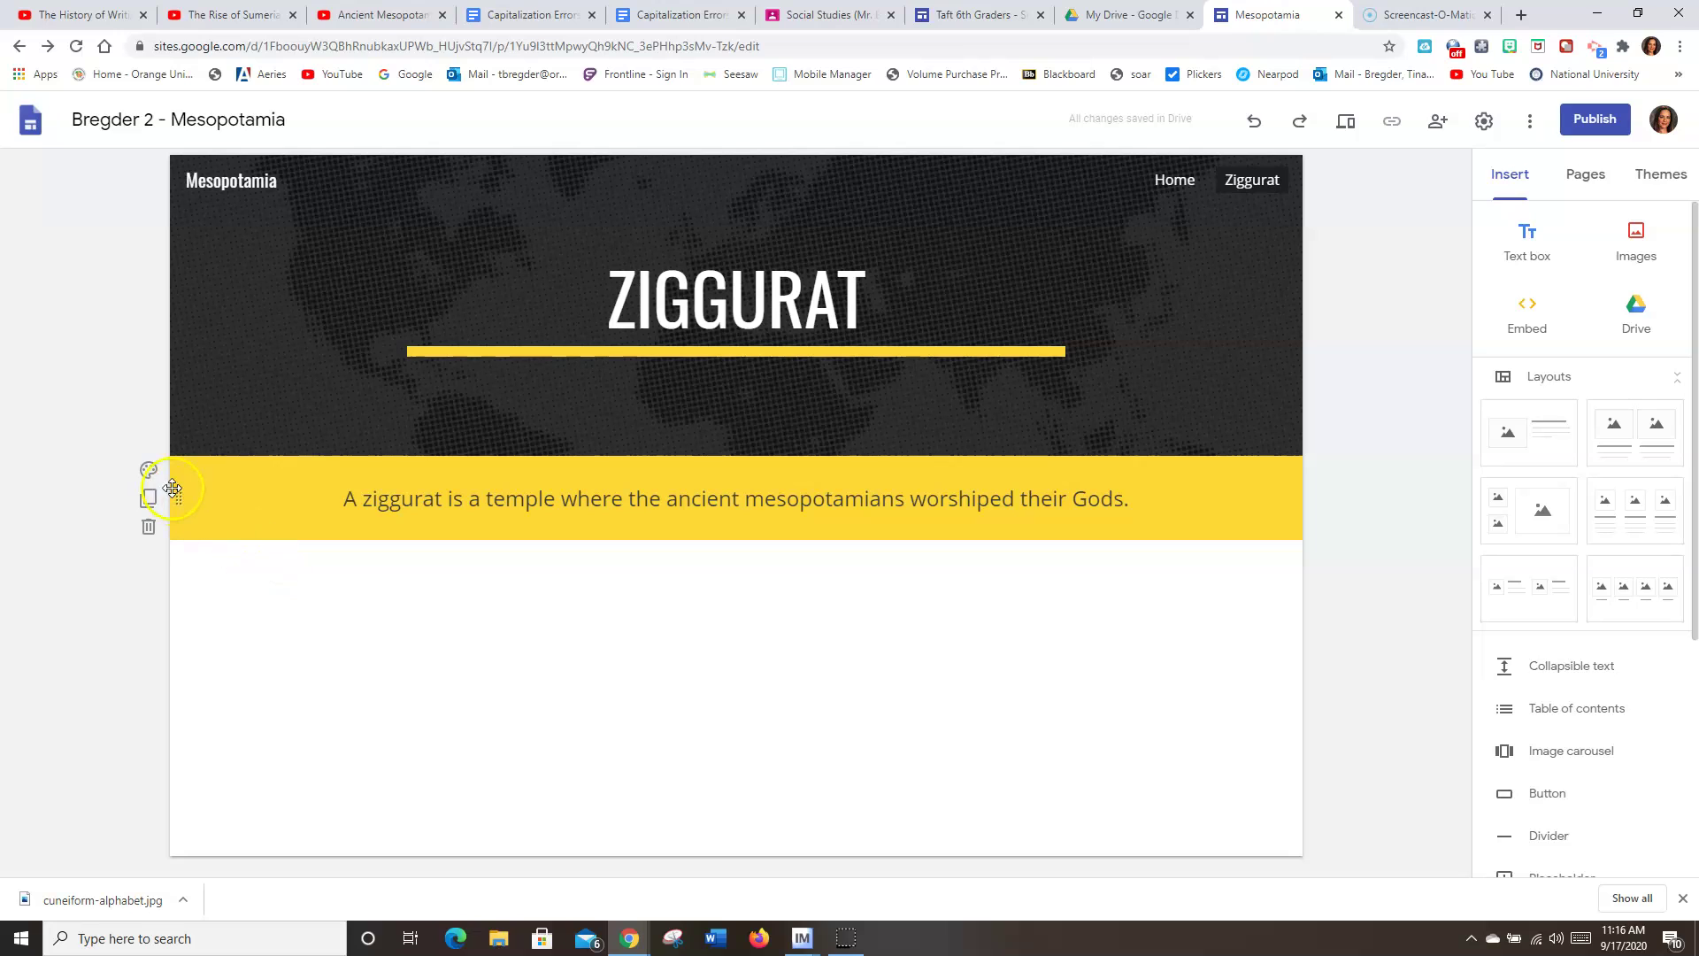
Try the Emphasis 1 background on the sentence's section and switch it back to Emphasis 2
left_click(148, 470)
left_click(243, 541)
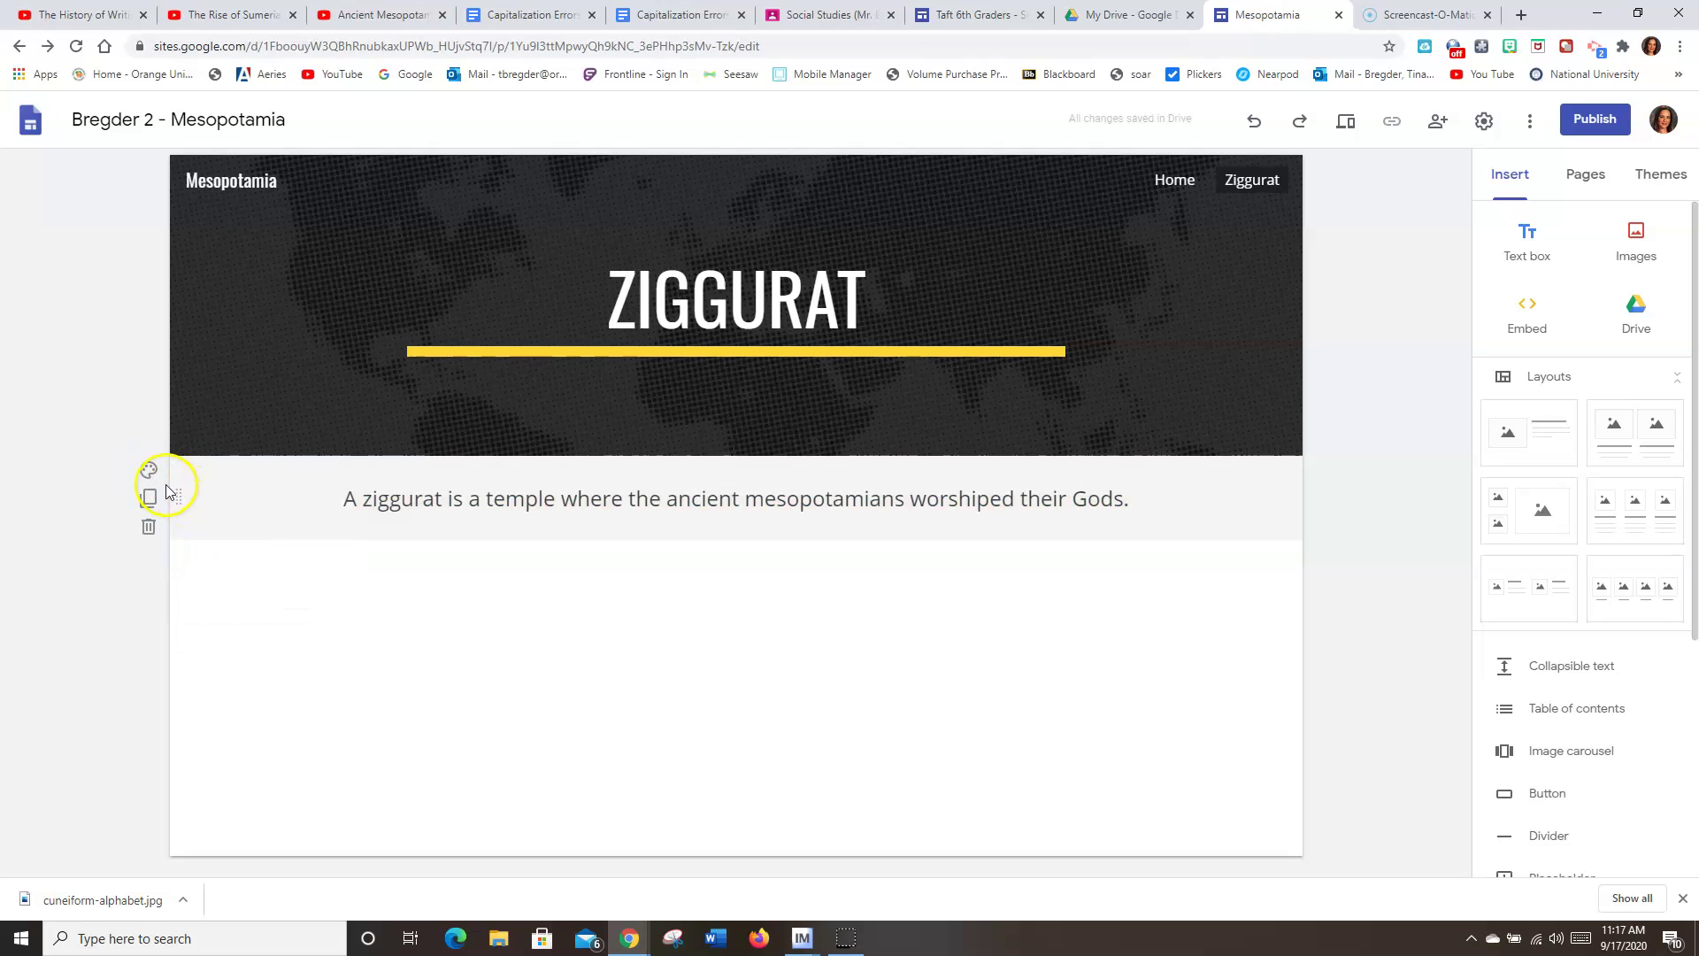
left_click(148, 470)
left_click(249, 589)
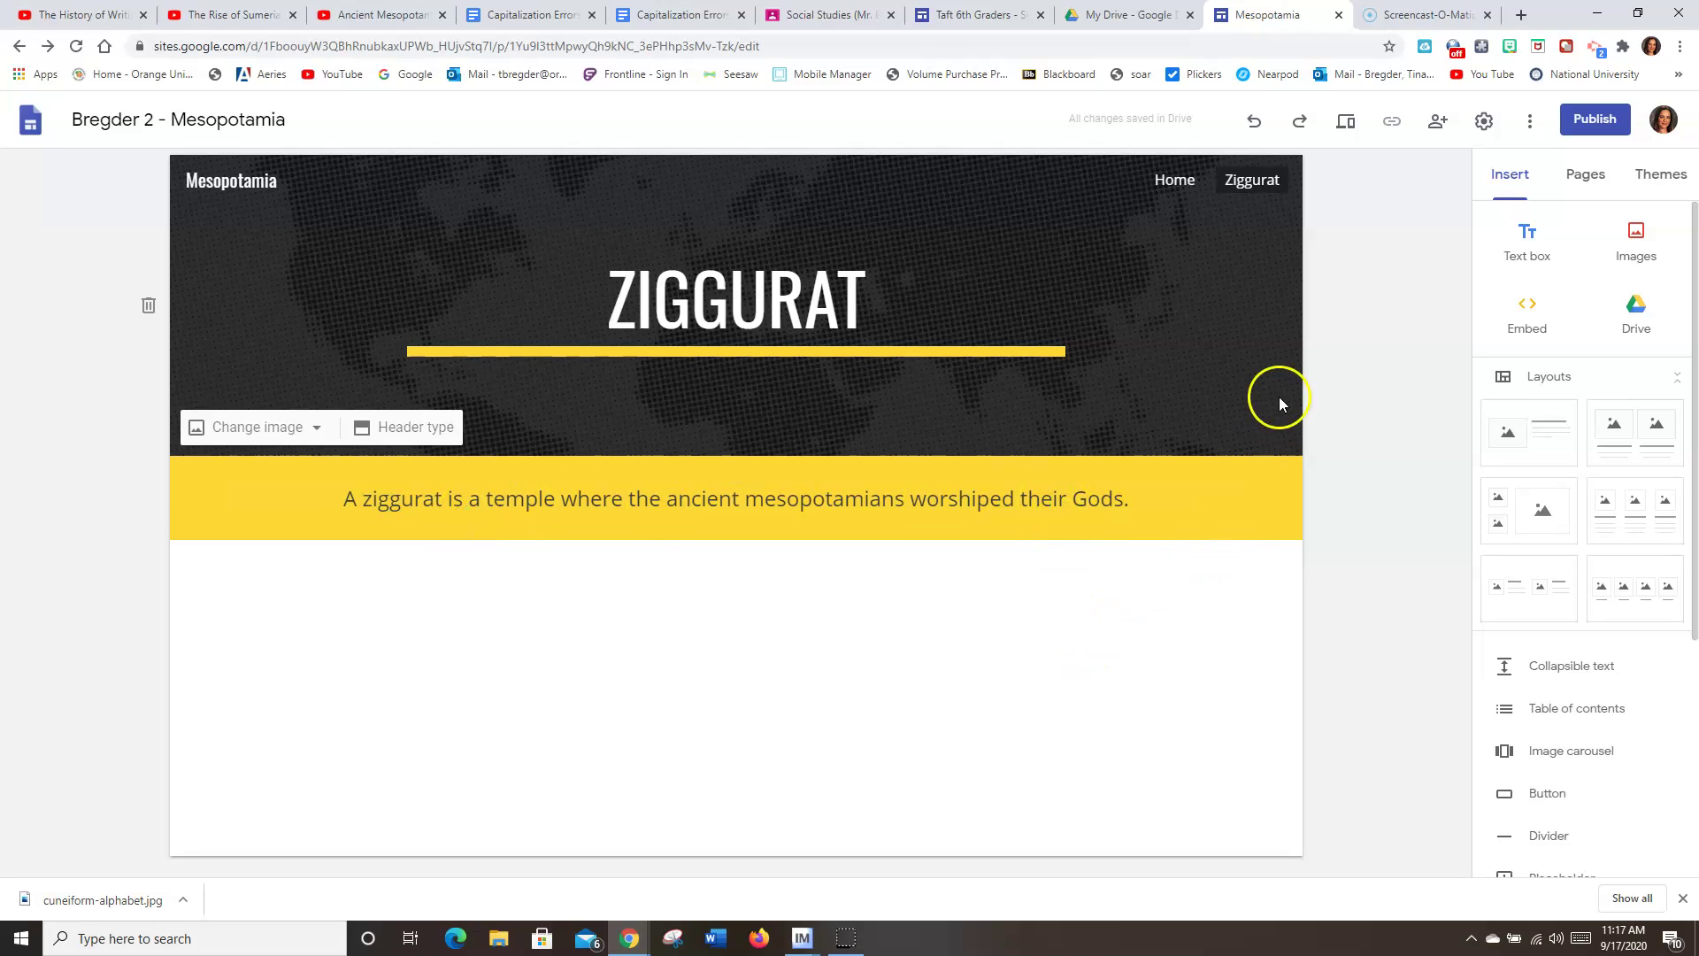
Search Google Images for "ziggurat" and insert the first resulting picture into the page
left_click(1642, 241)
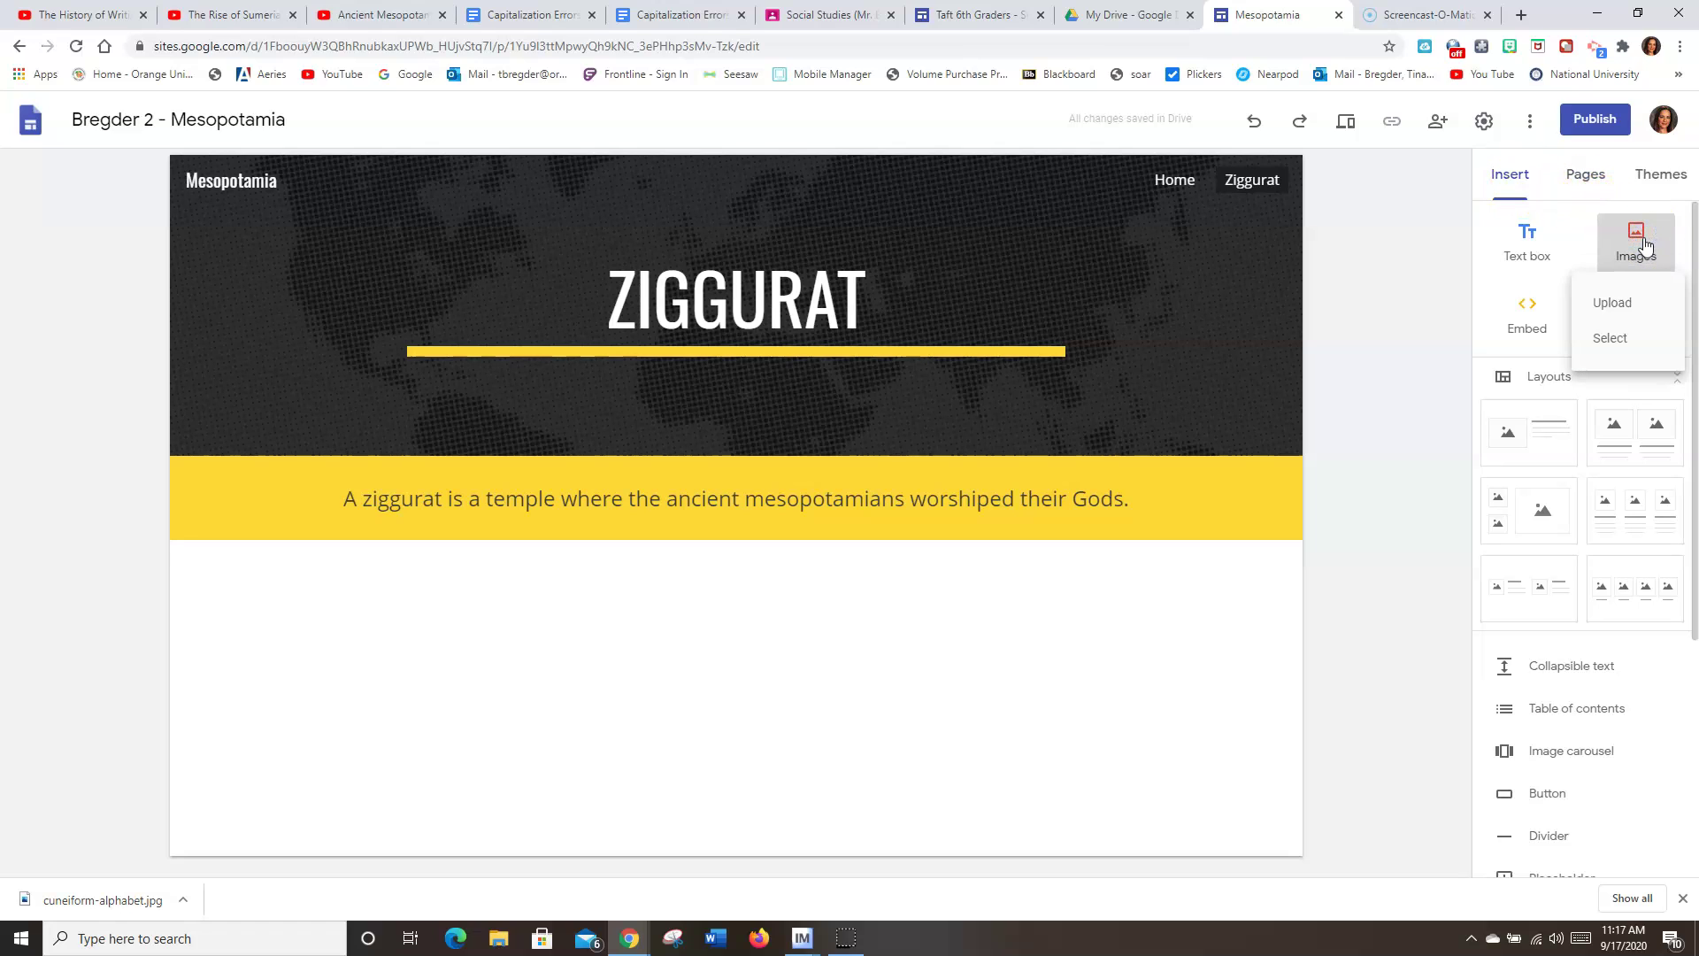
left_click(1633, 303)
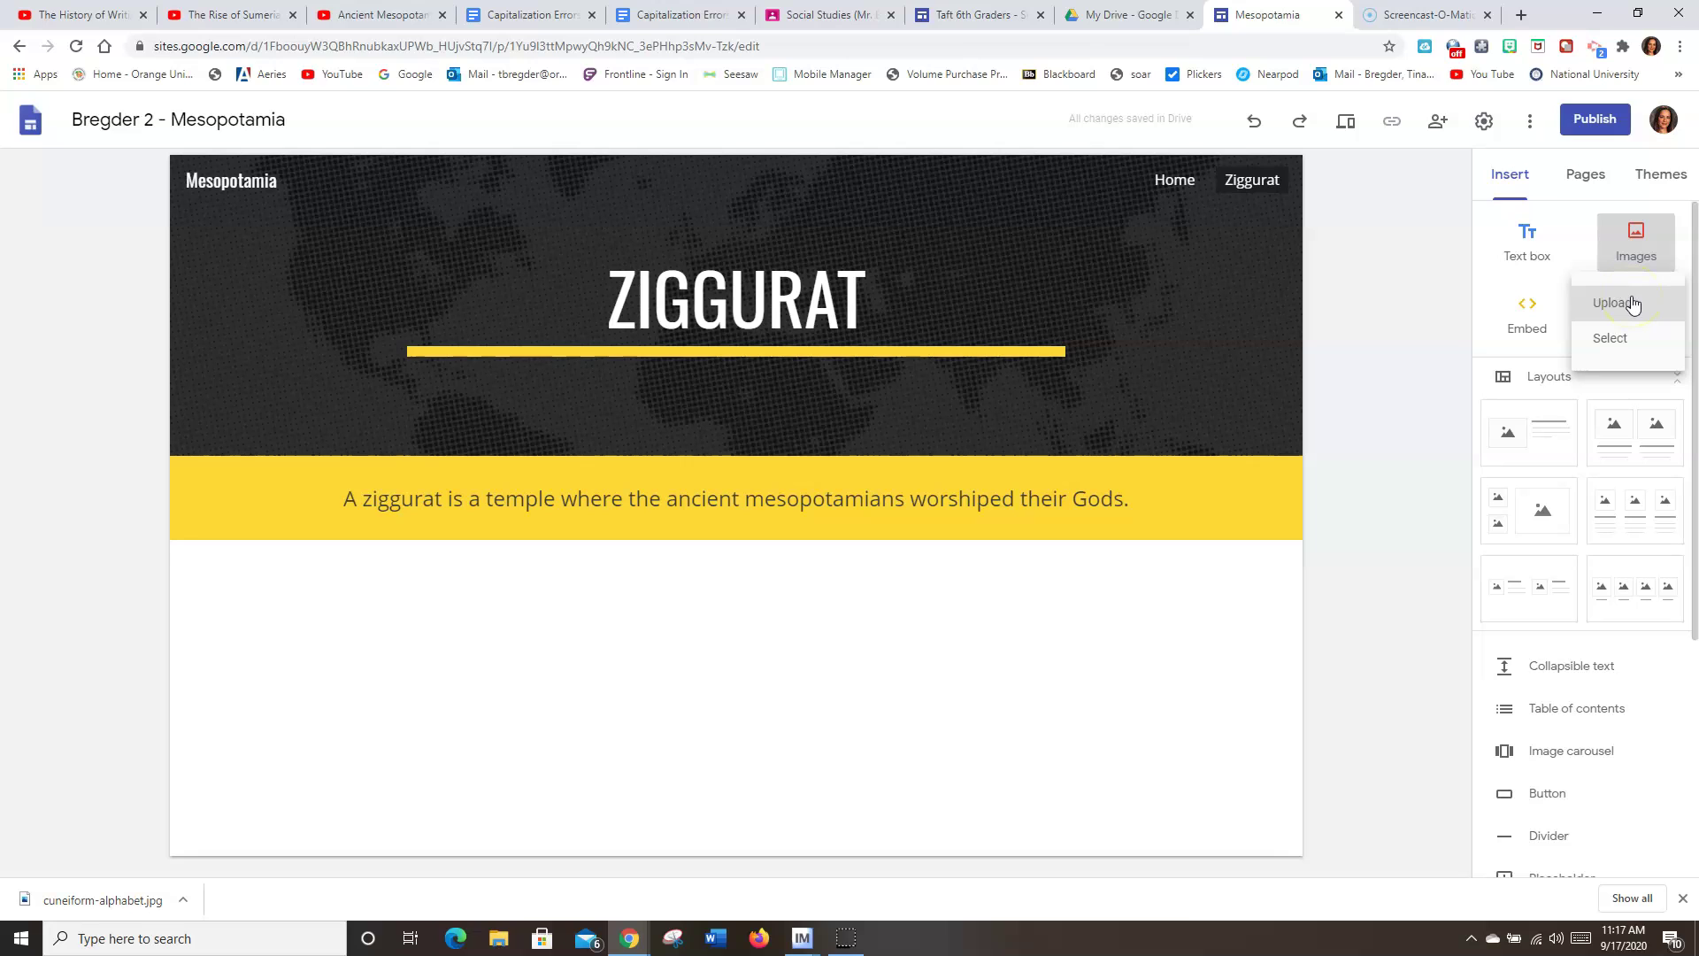
left_click(1626, 341)
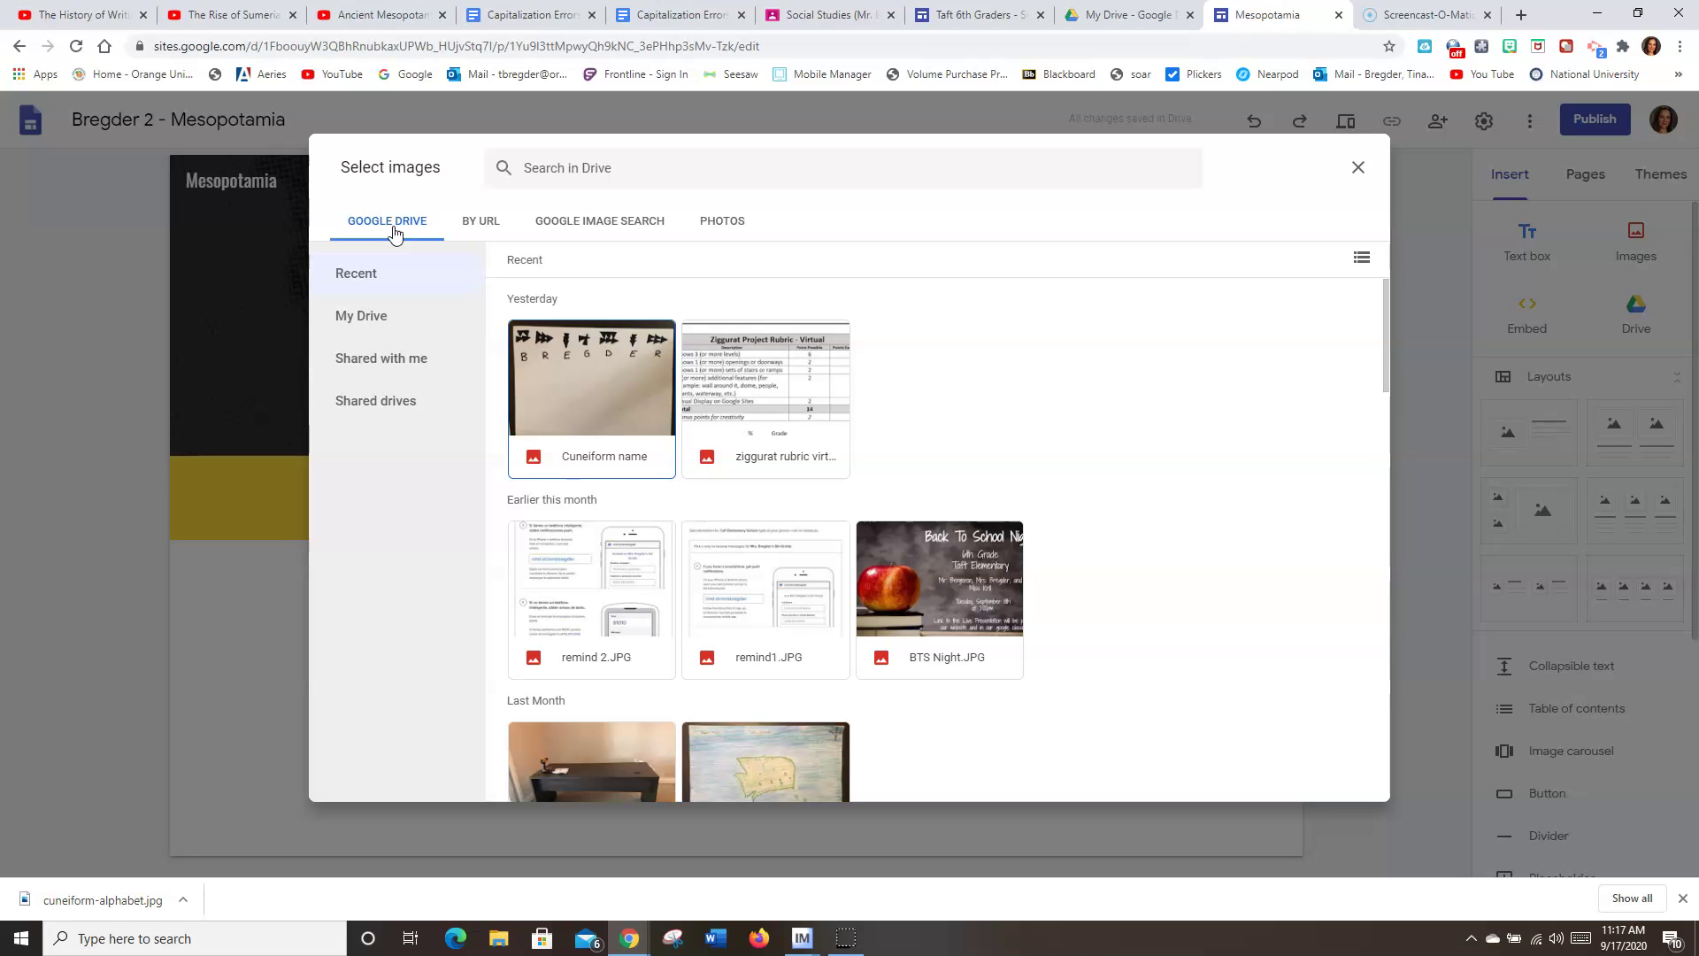
left_click(576, 222)
left_click(625, 162)
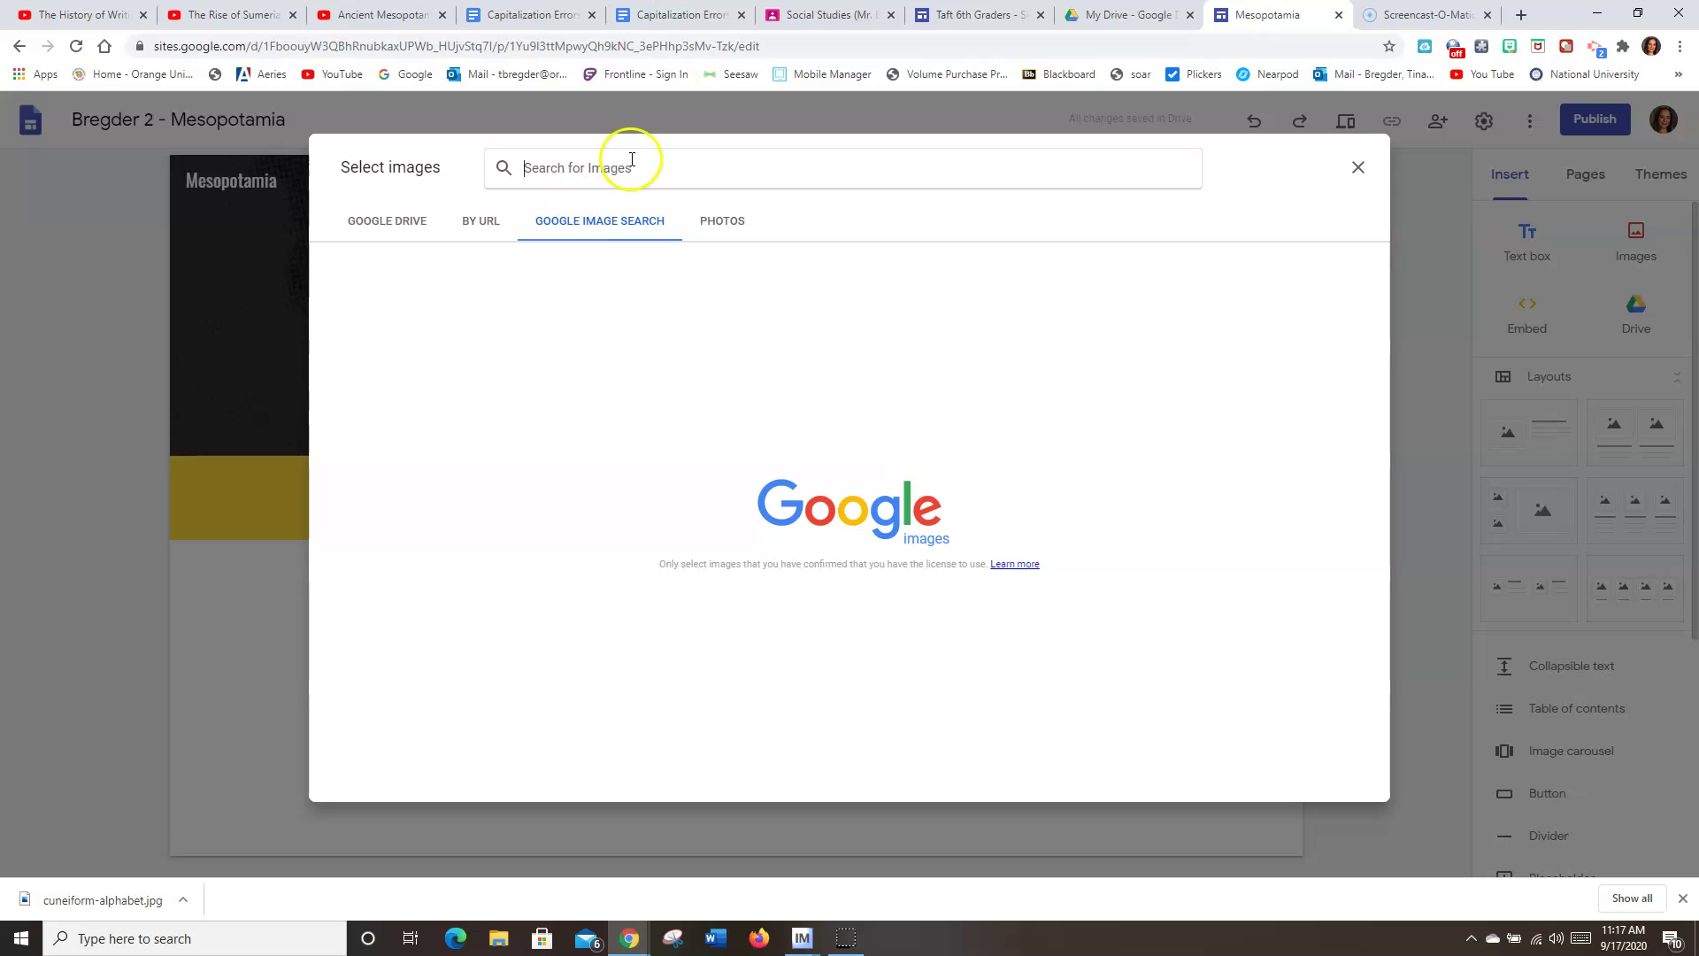
type("ziggurat")
key("Return")
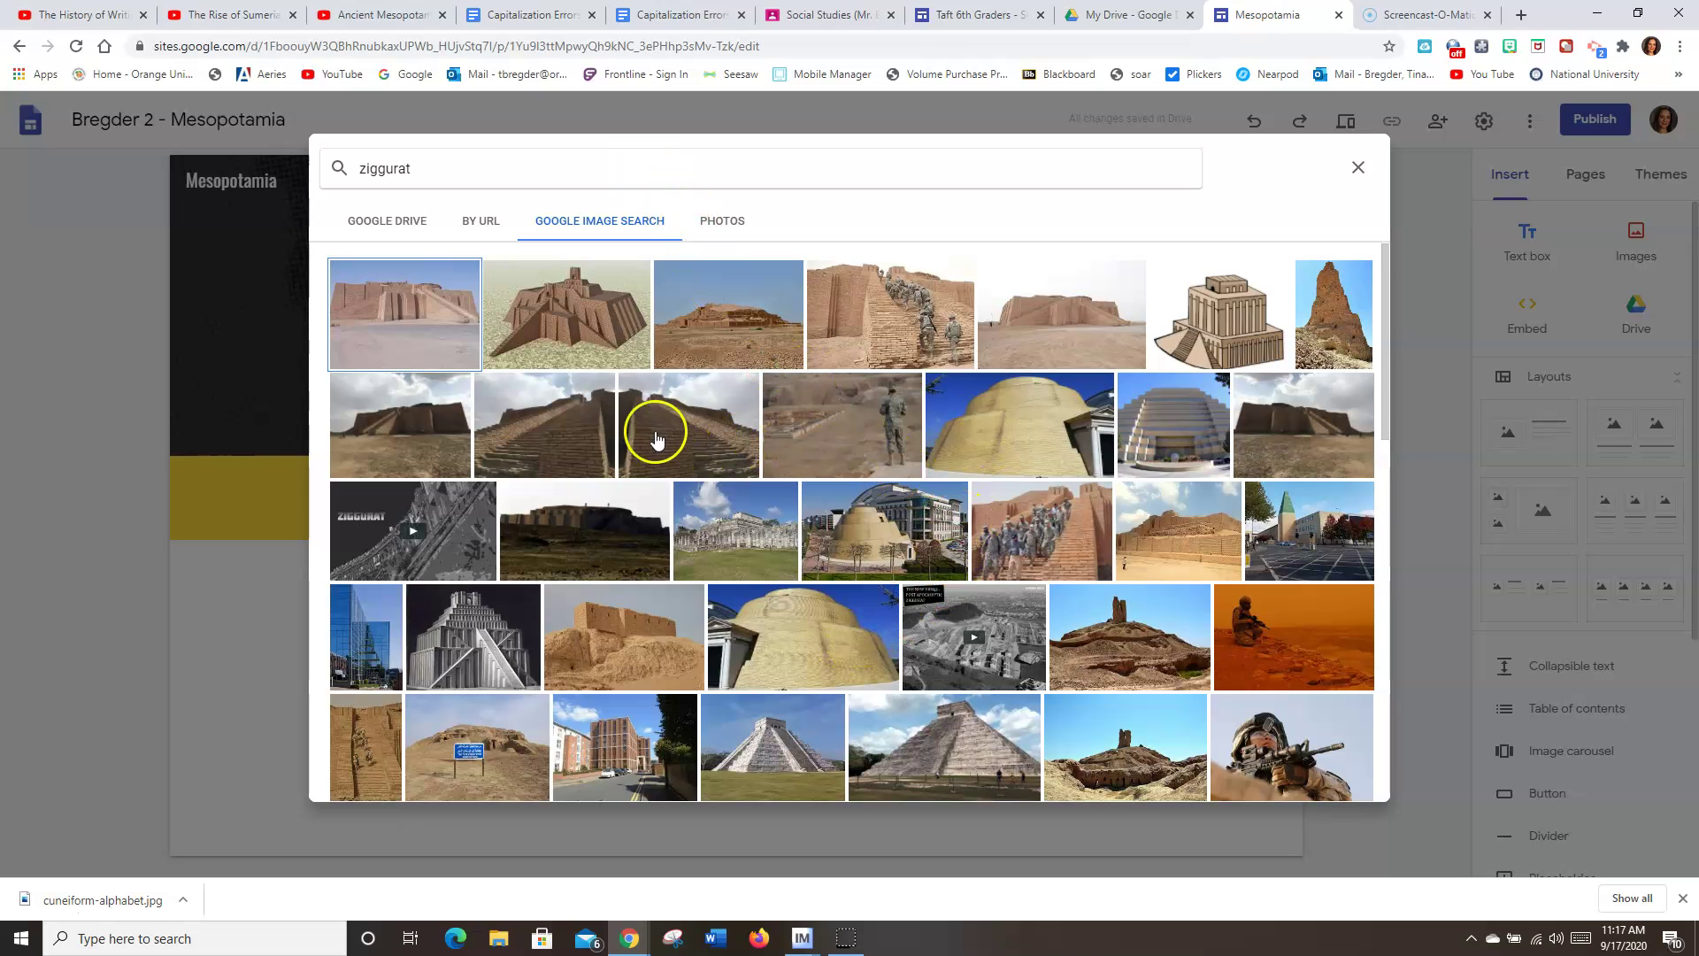
left_click(422, 343)
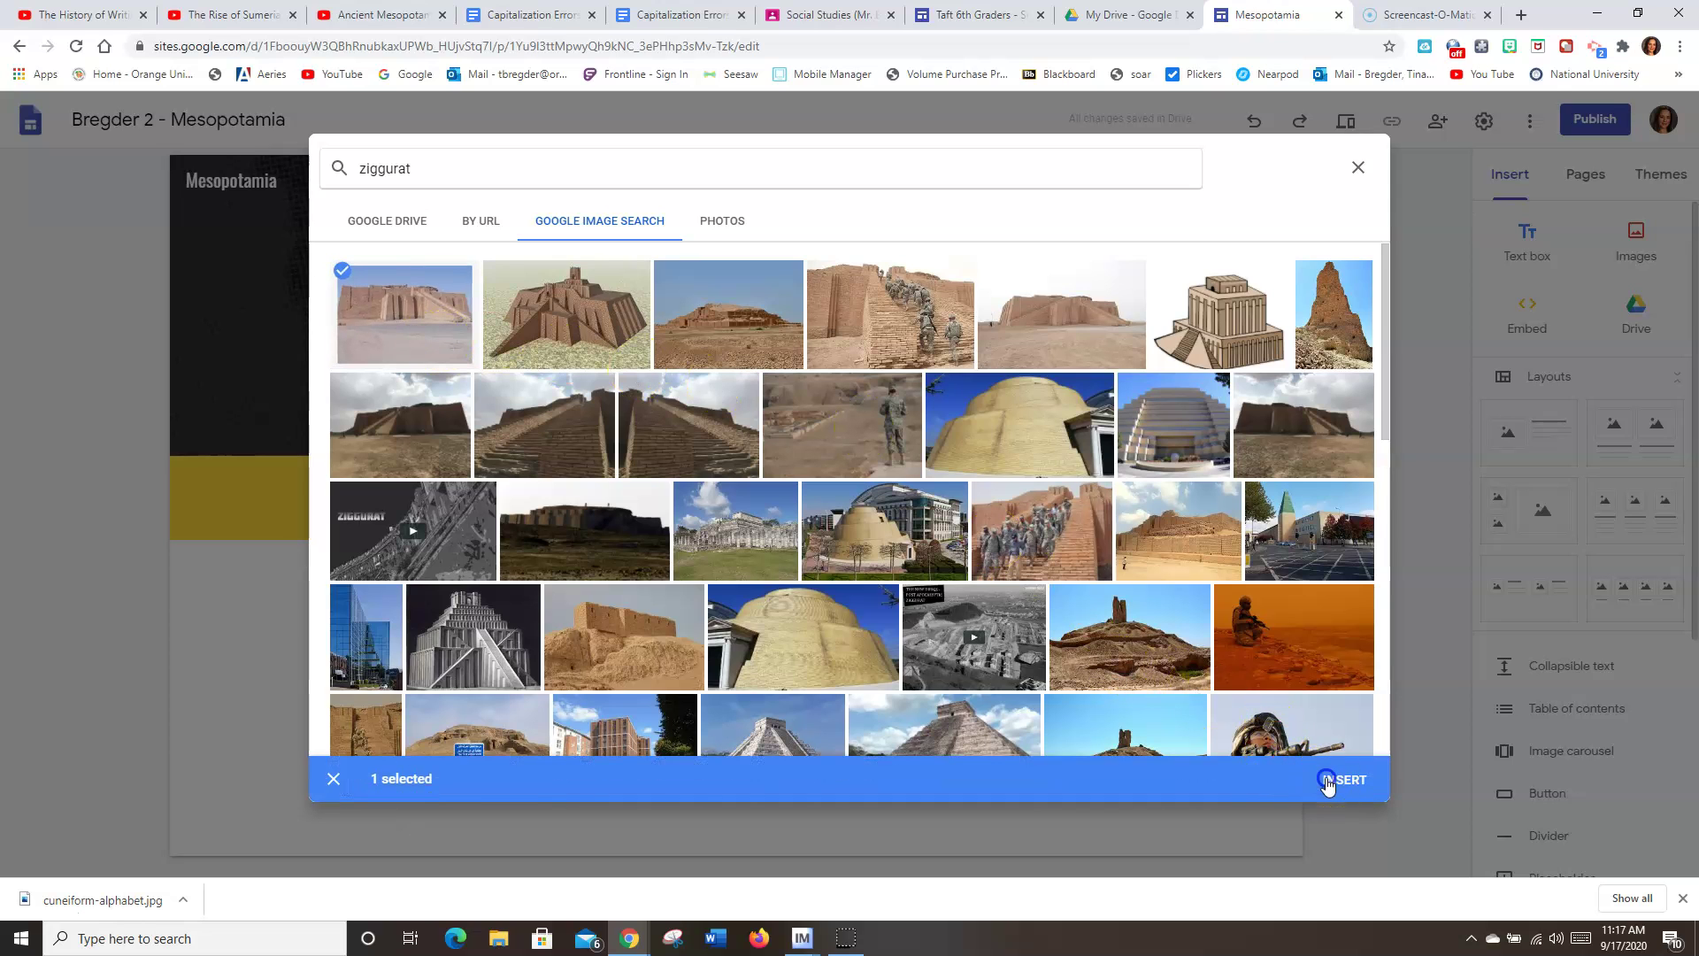
left_click(1326, 781)
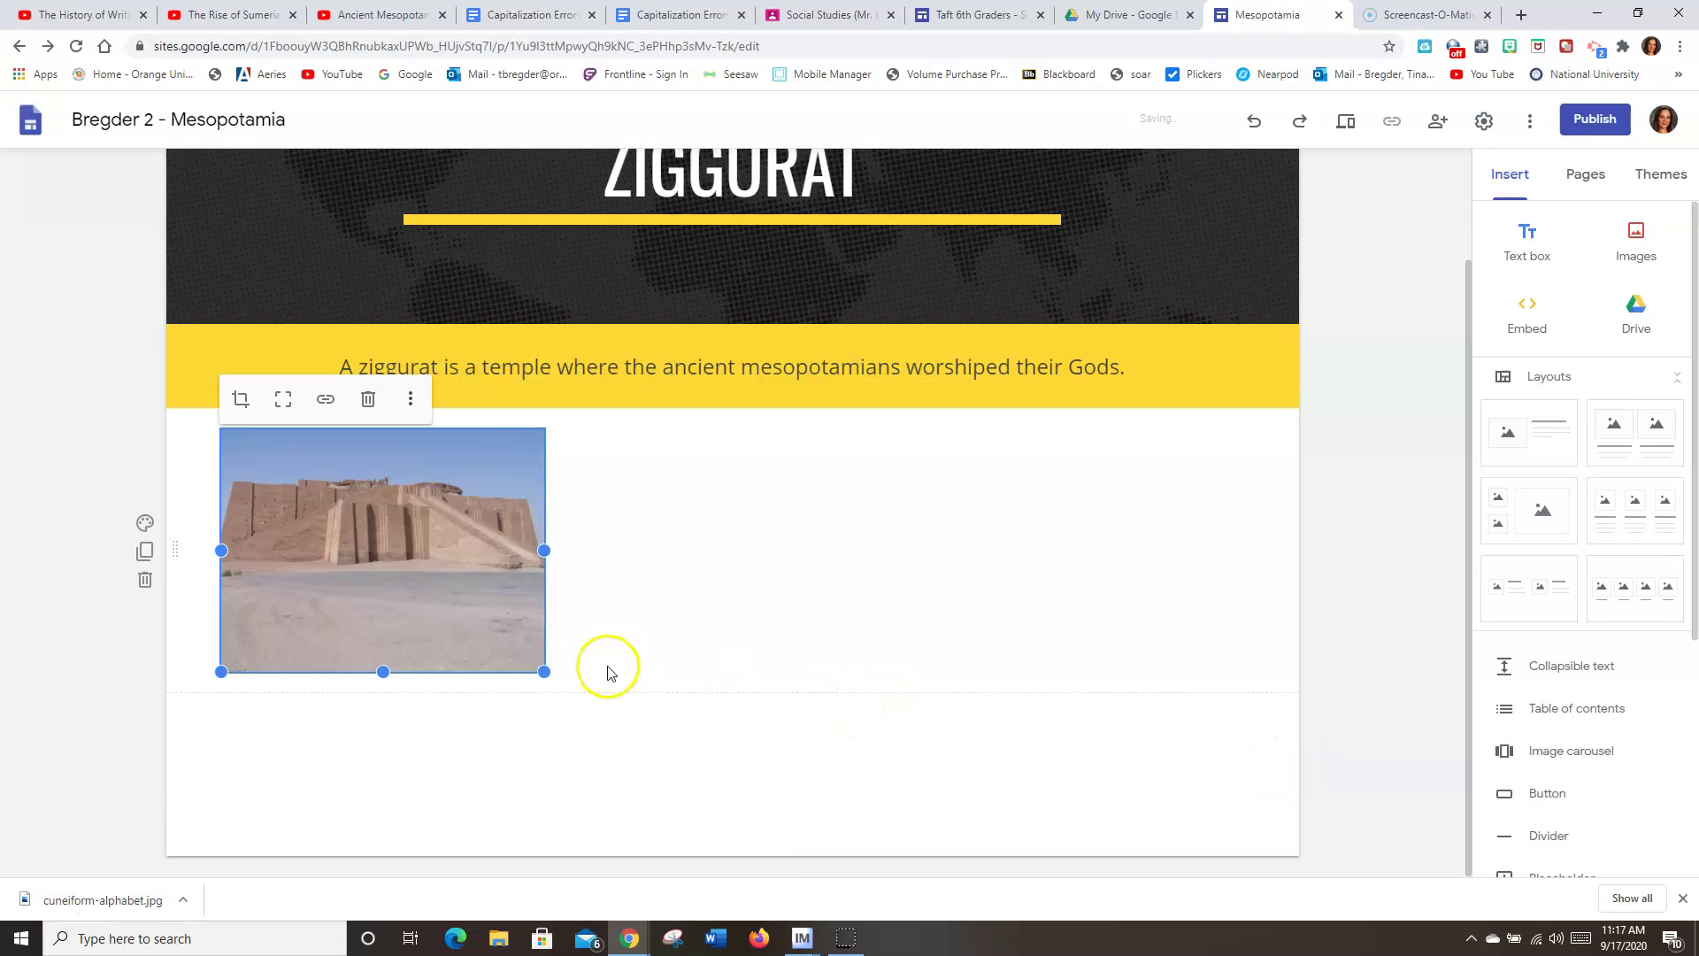